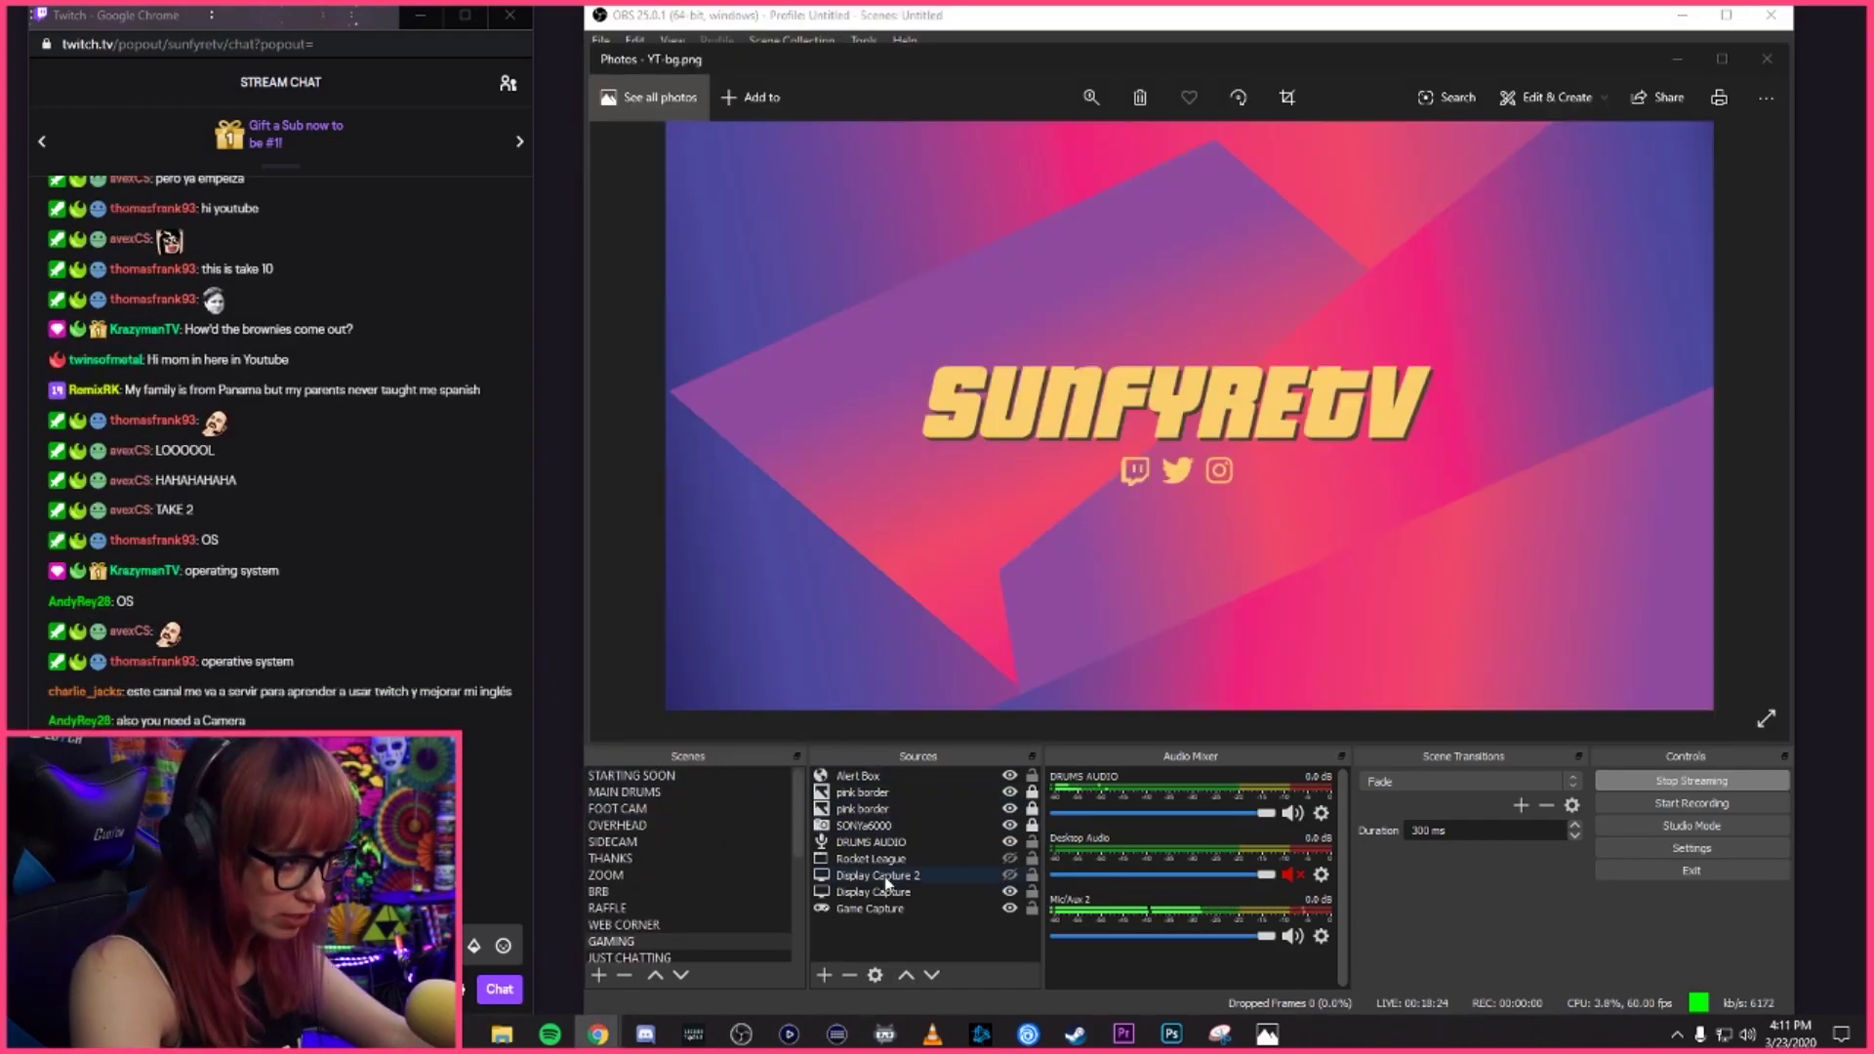
scroll(666, 865, down, 5)
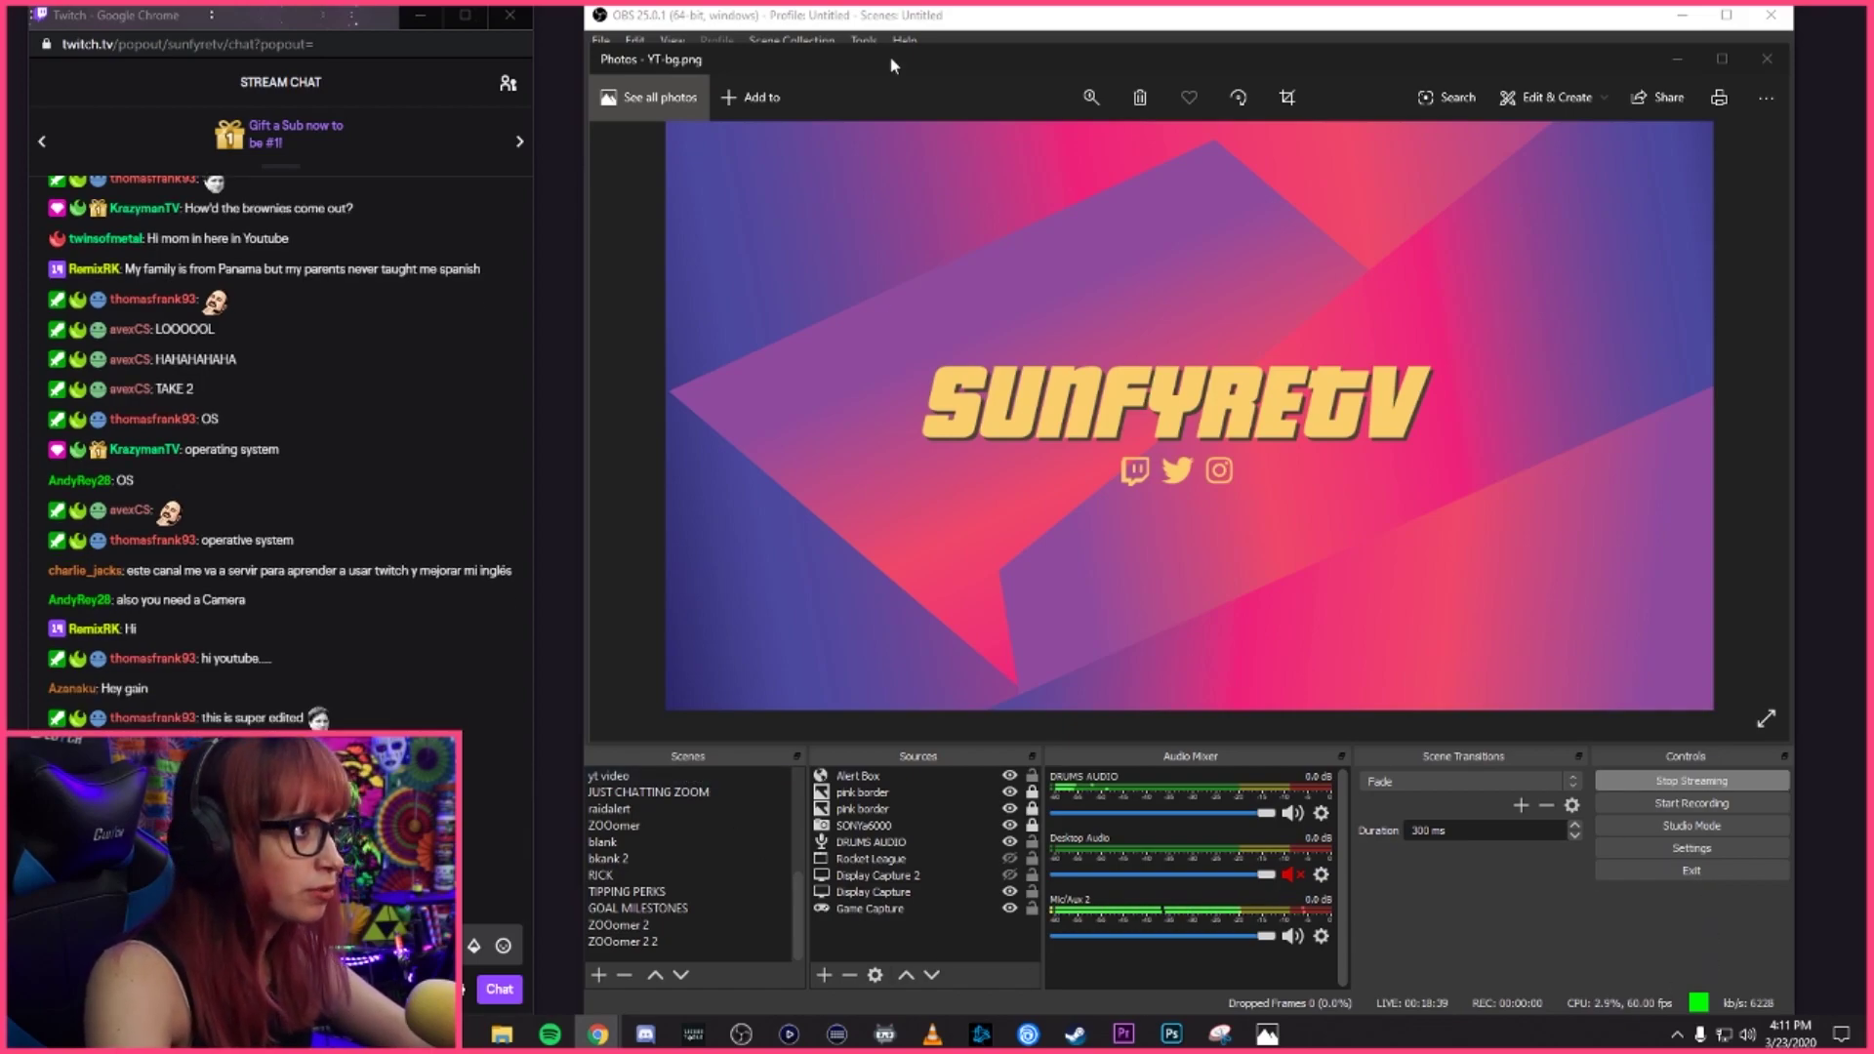
key(alt+F4)
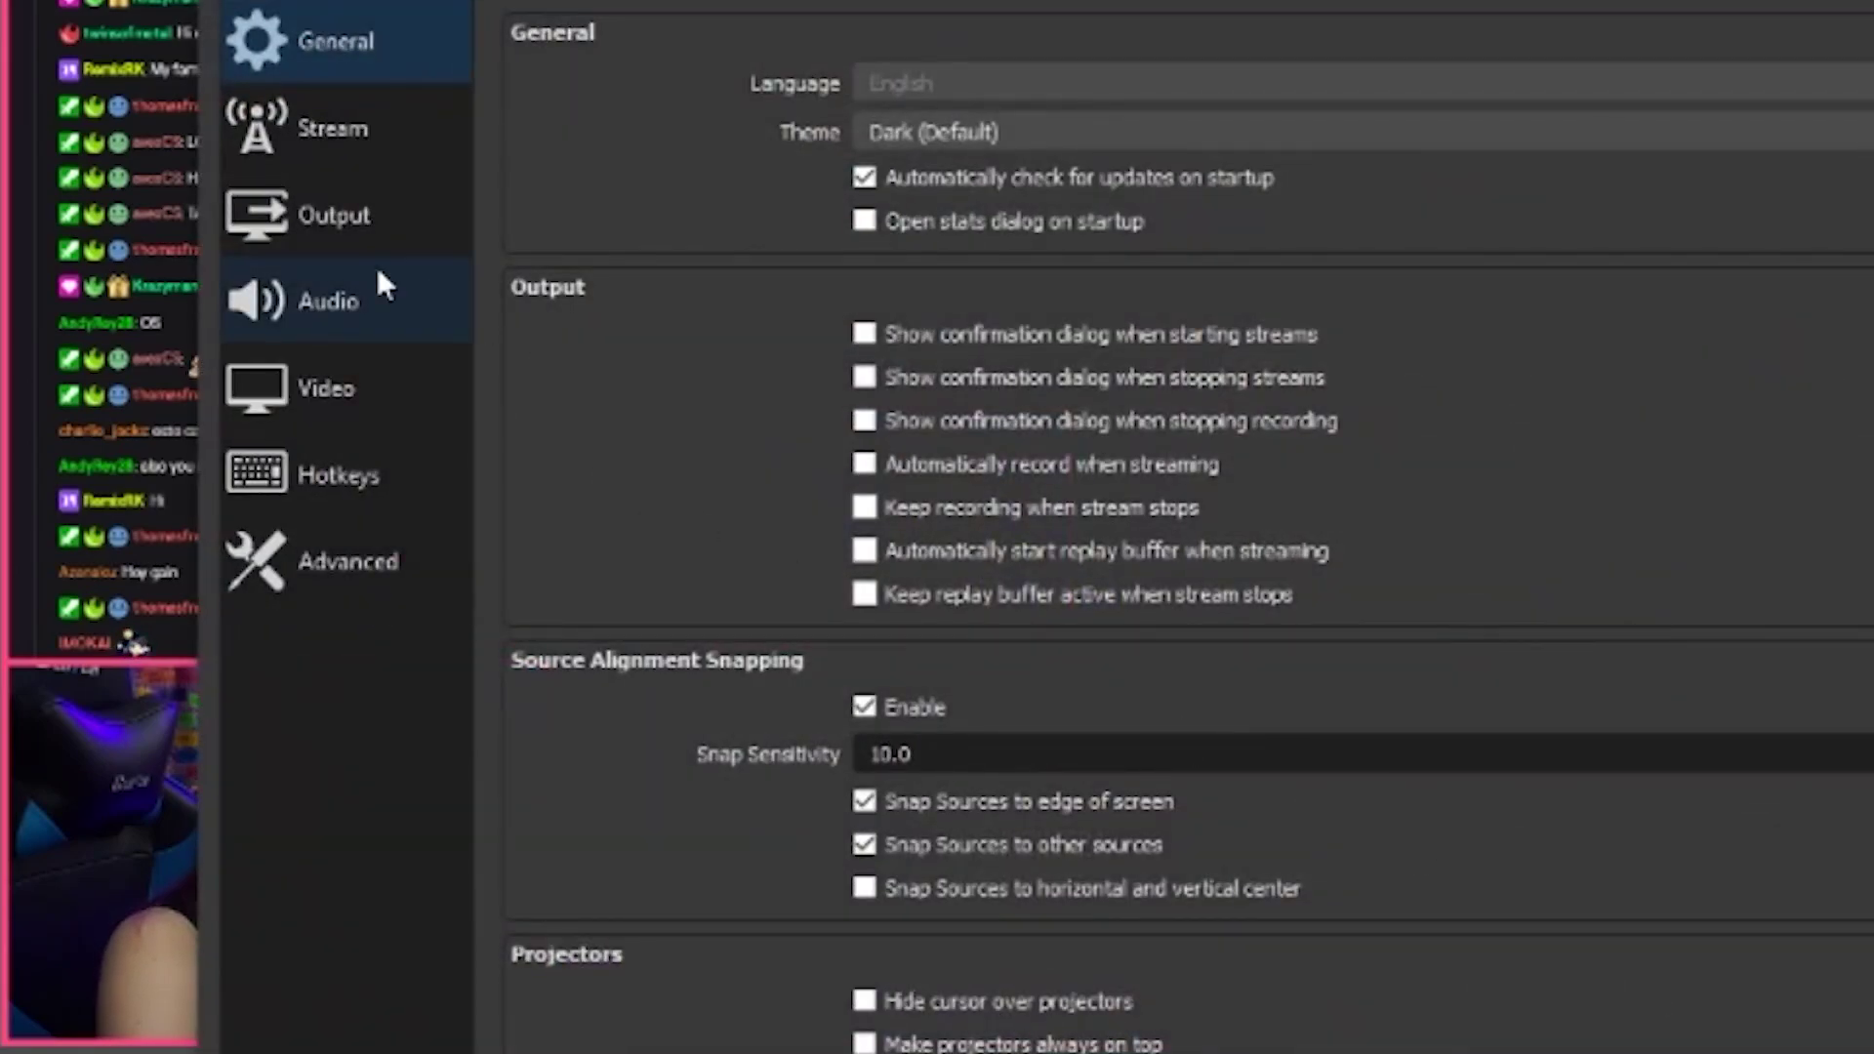
click(317, 299)
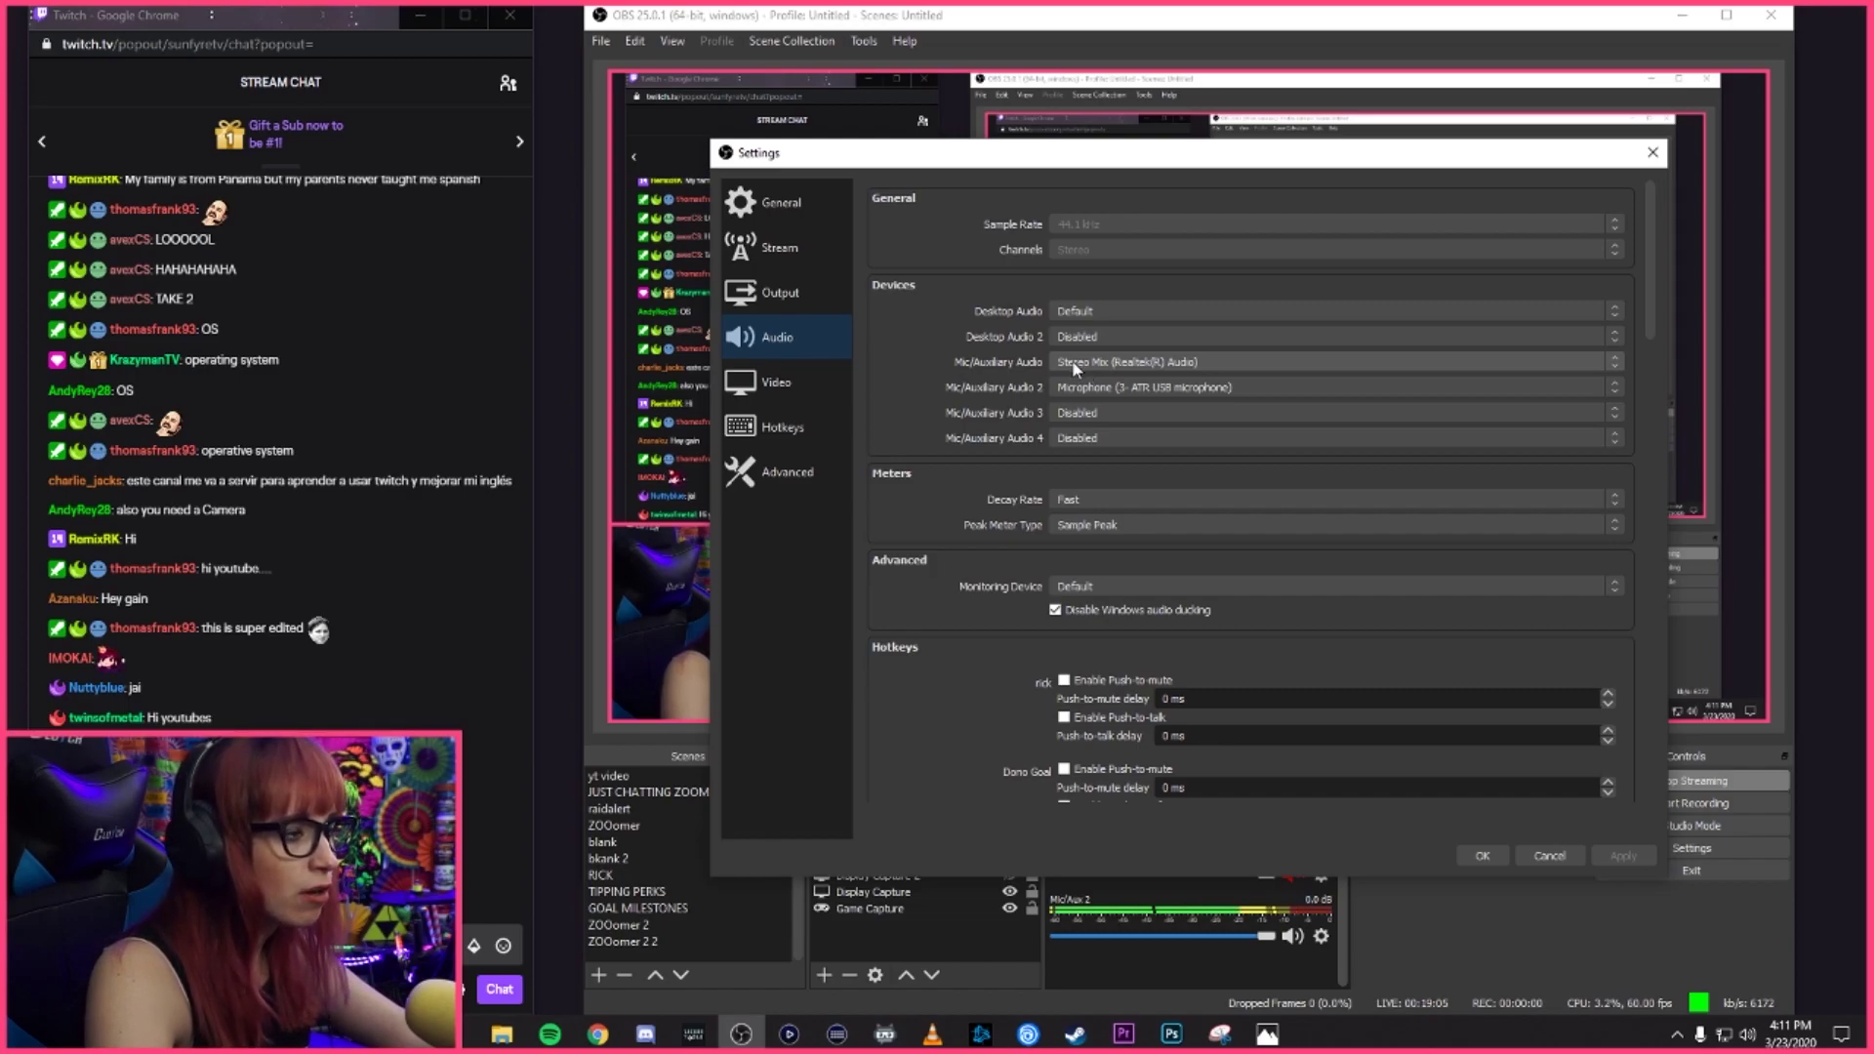
click(1082, 335)
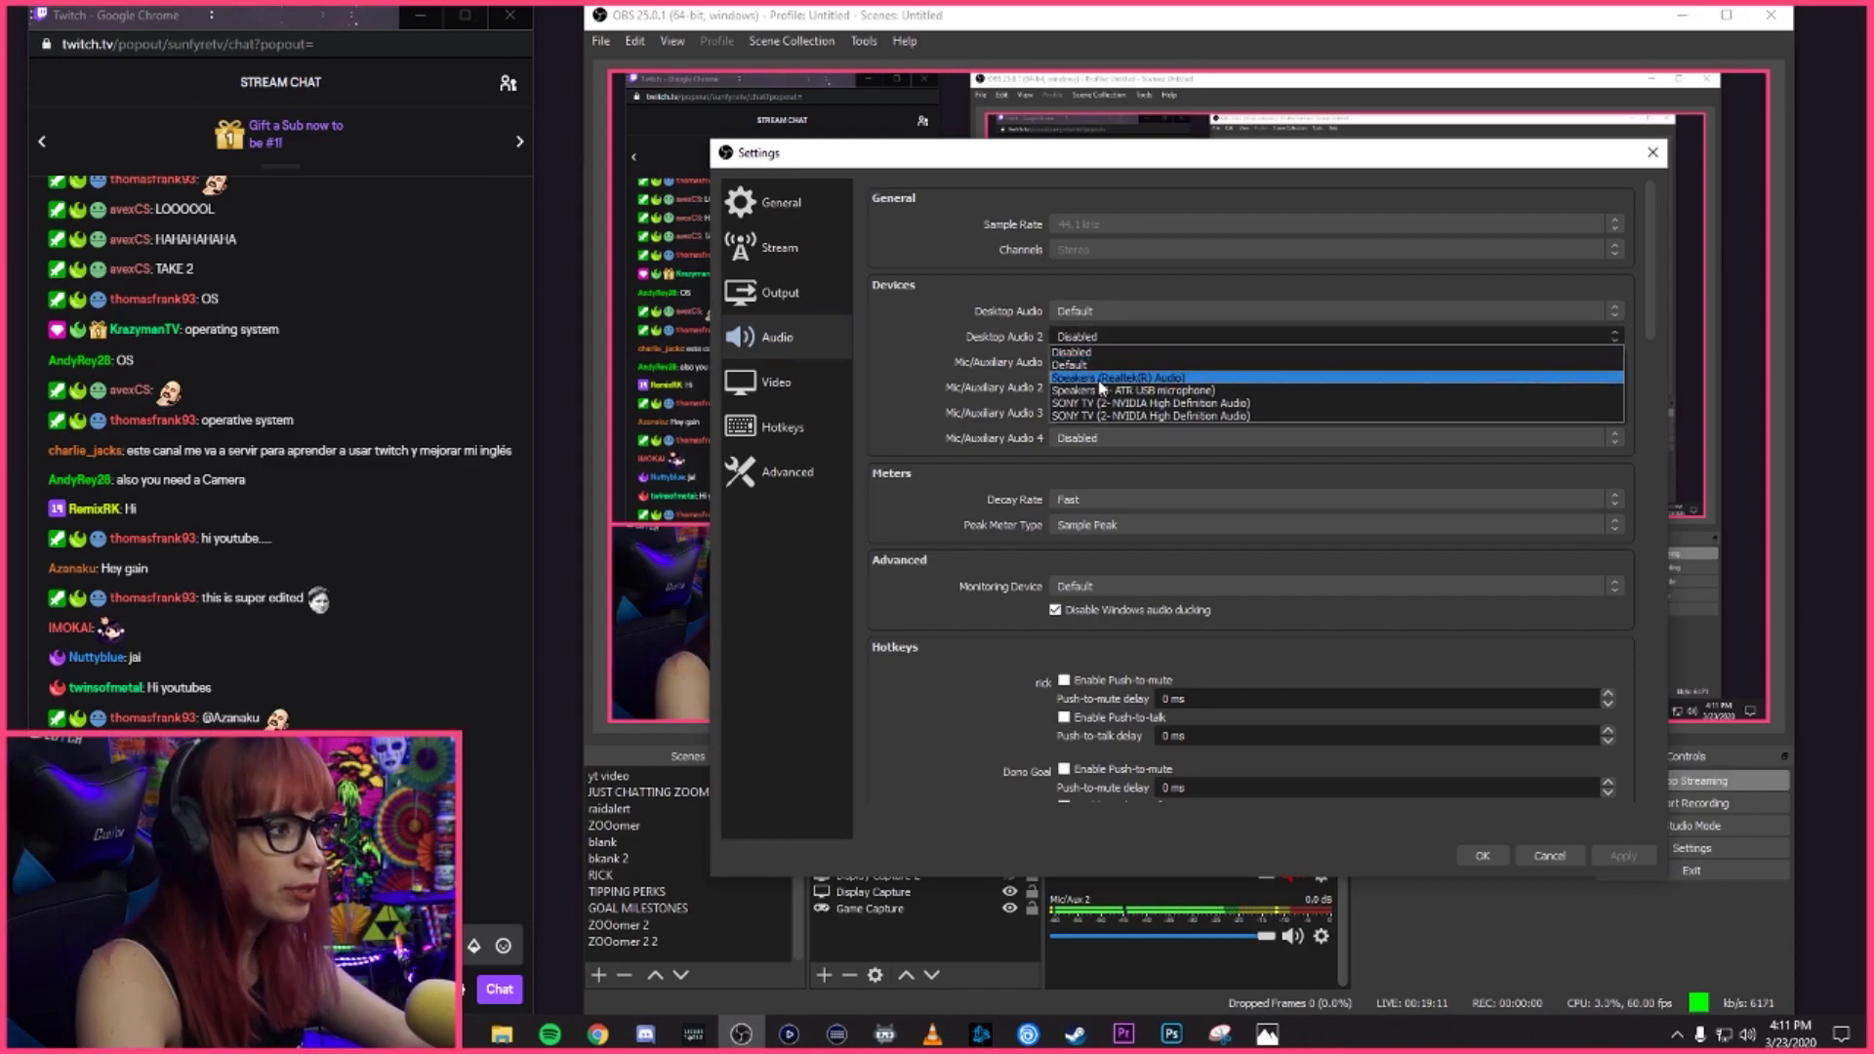
click(1084, 351)
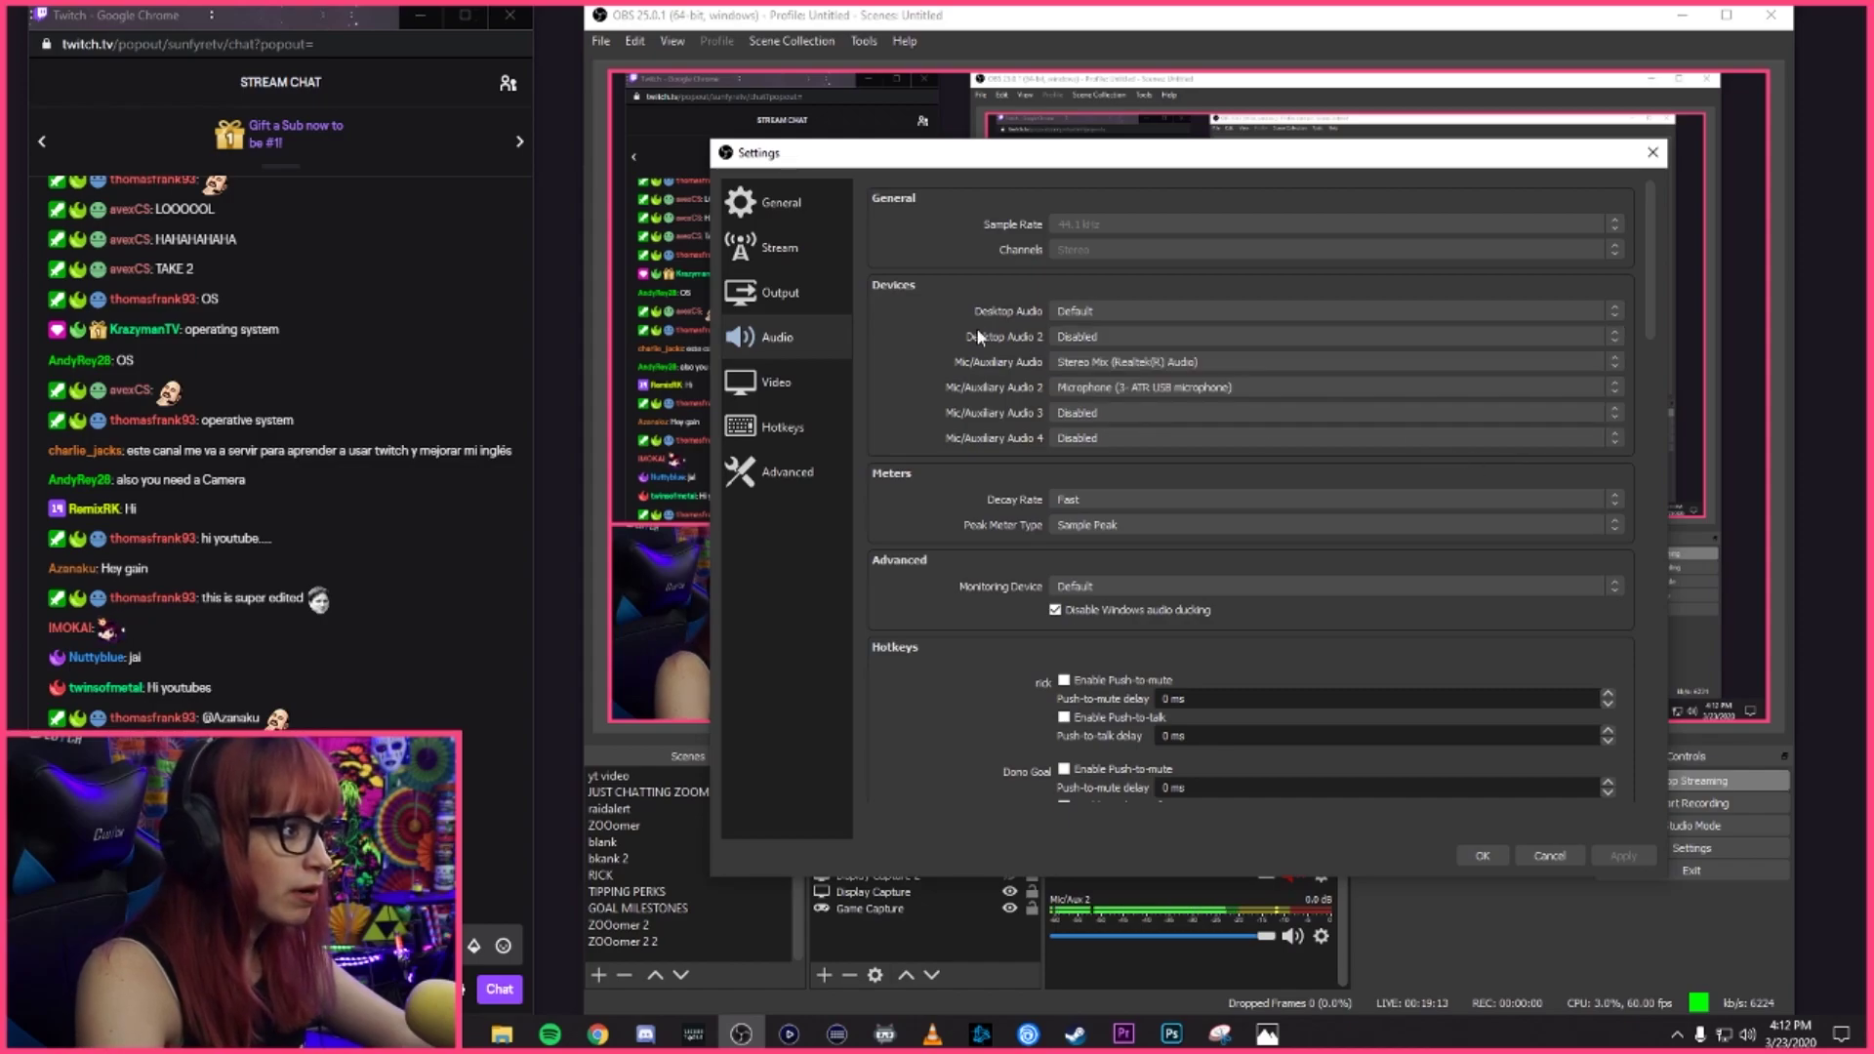
click(1487, 860)
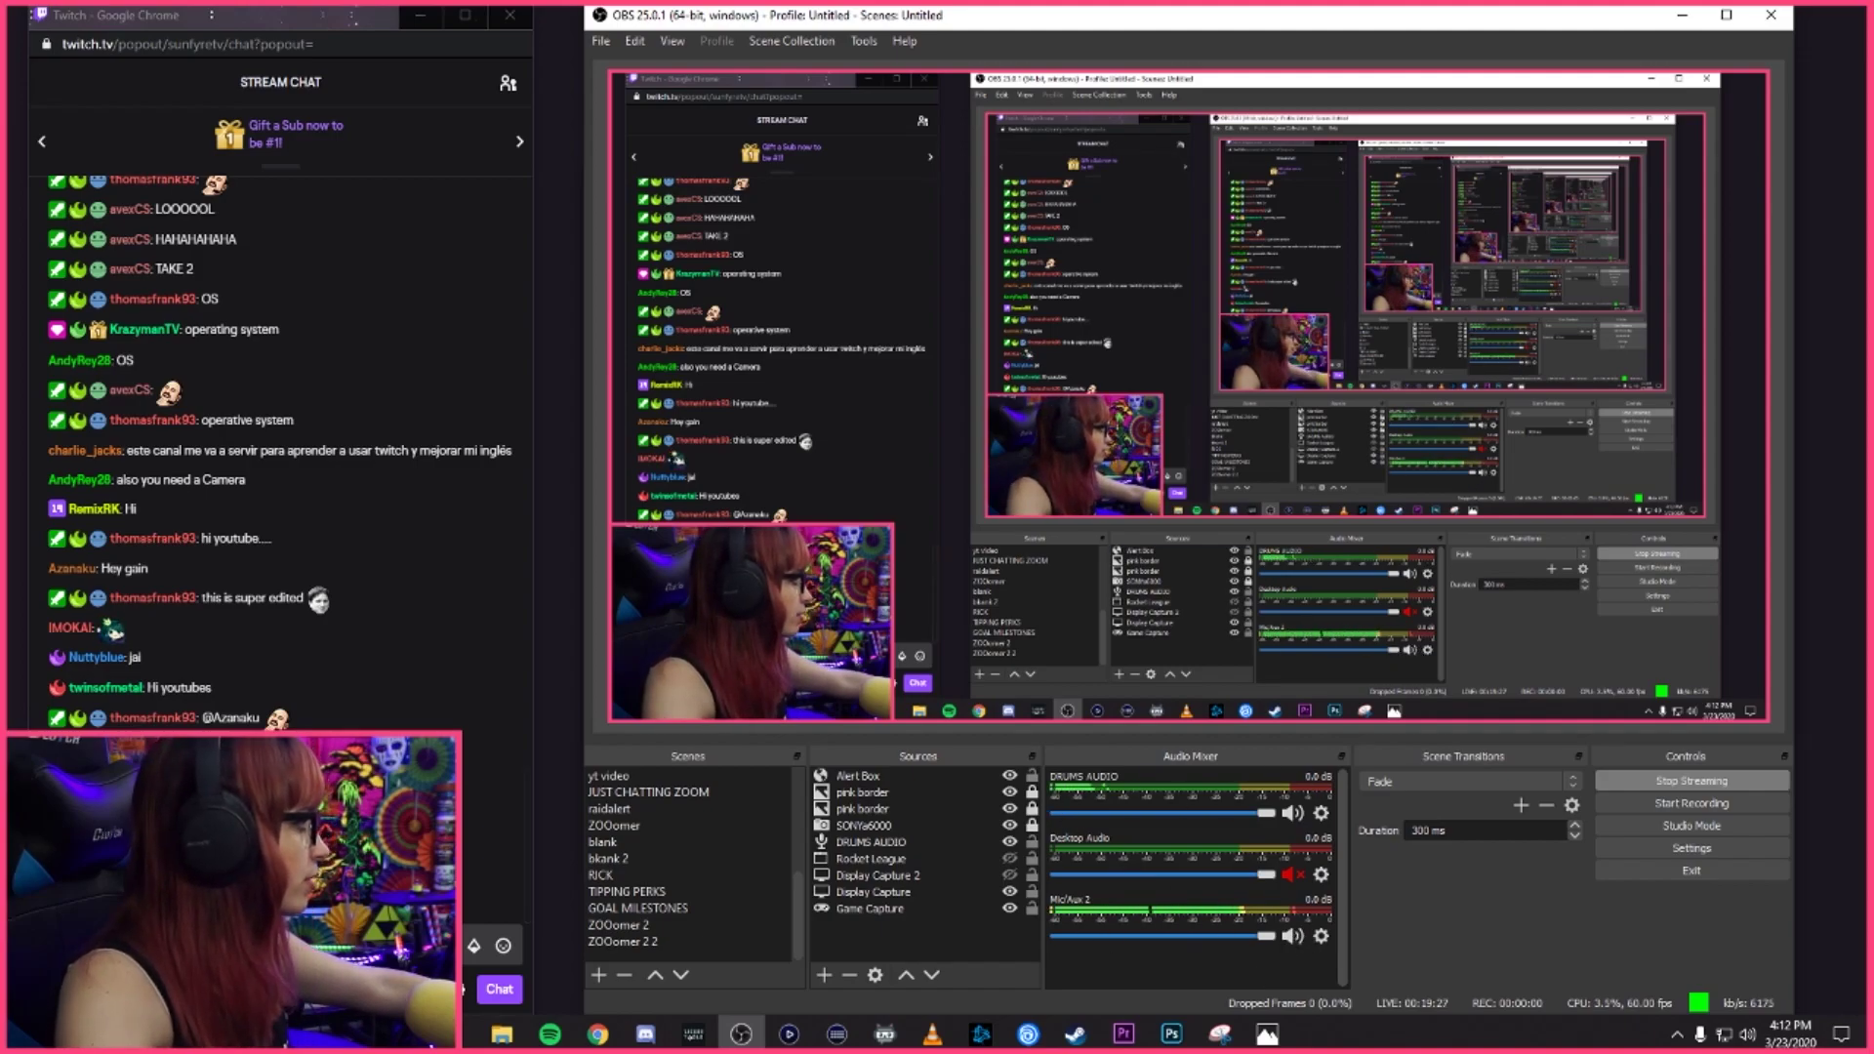
- Switch to Chrome and start the SPACE TRIP II synthwave mix playing
key(alt+Tab)
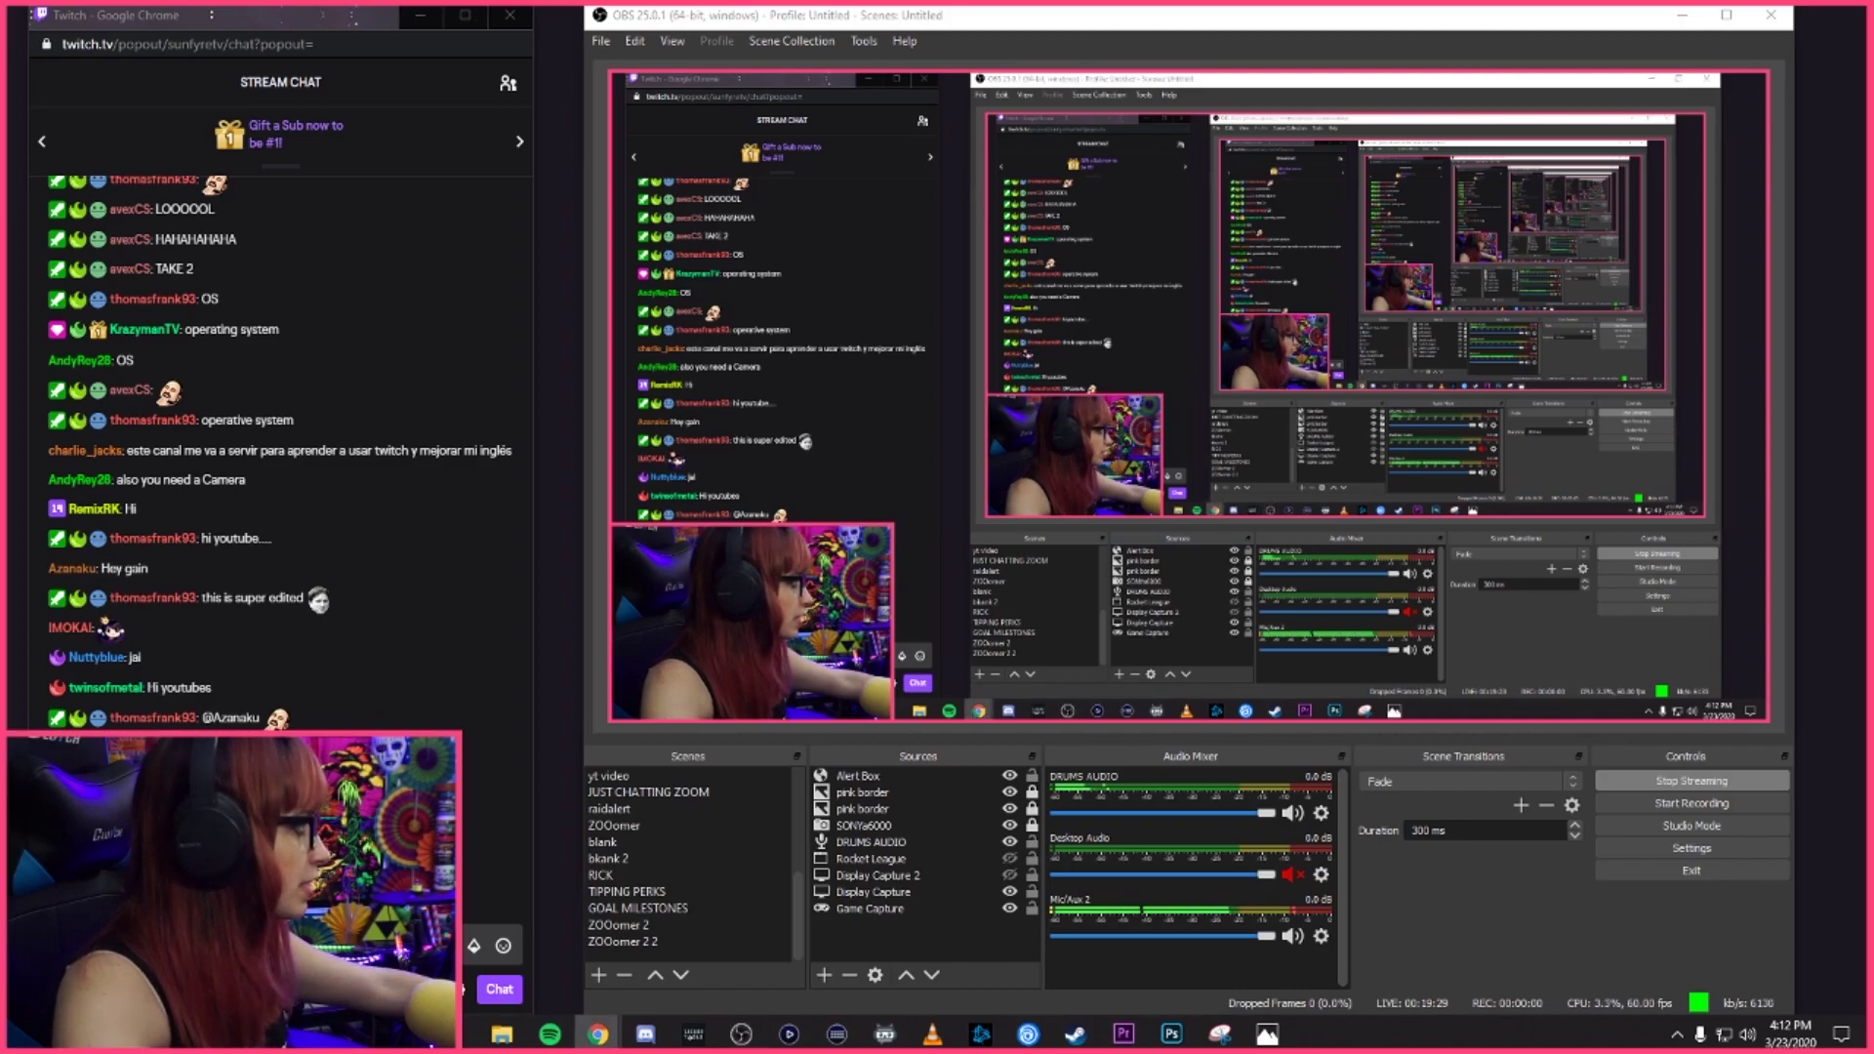
key(alt+Tab)
key(alt+Tab)
mouse_move(737, 618)
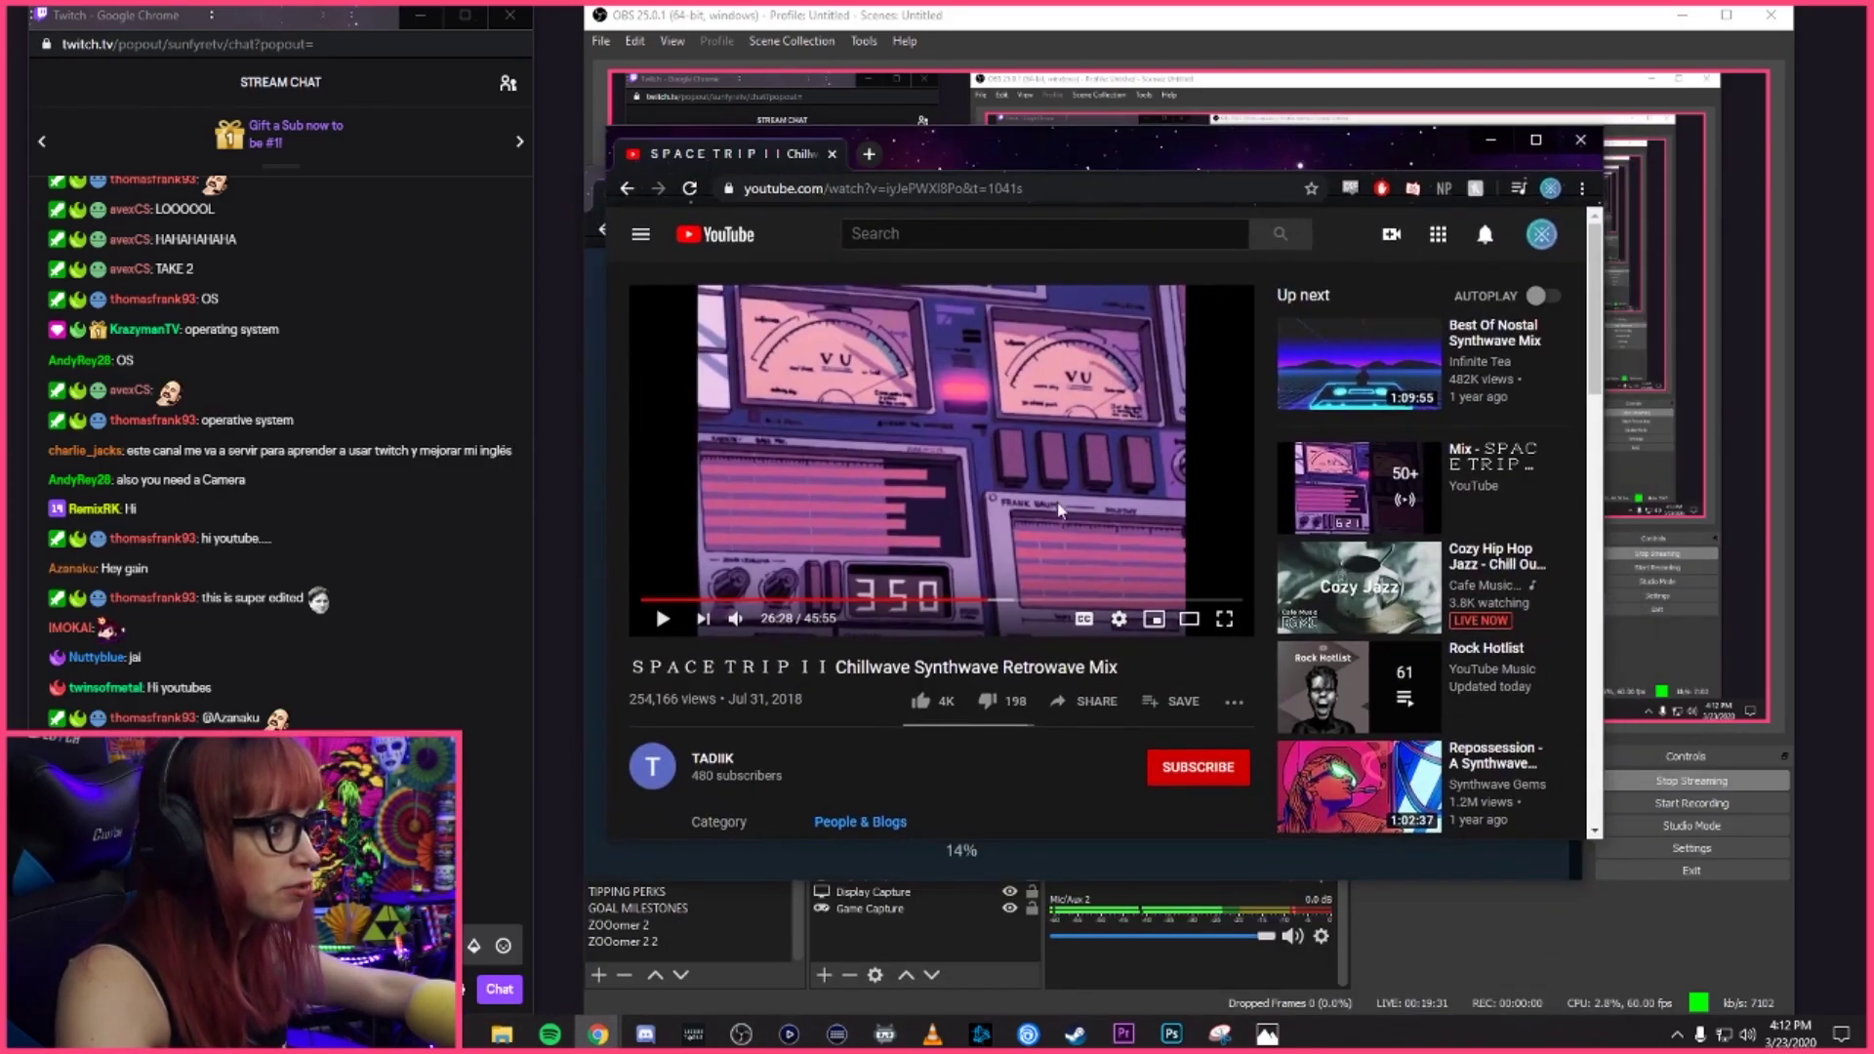
click(1029, 541)
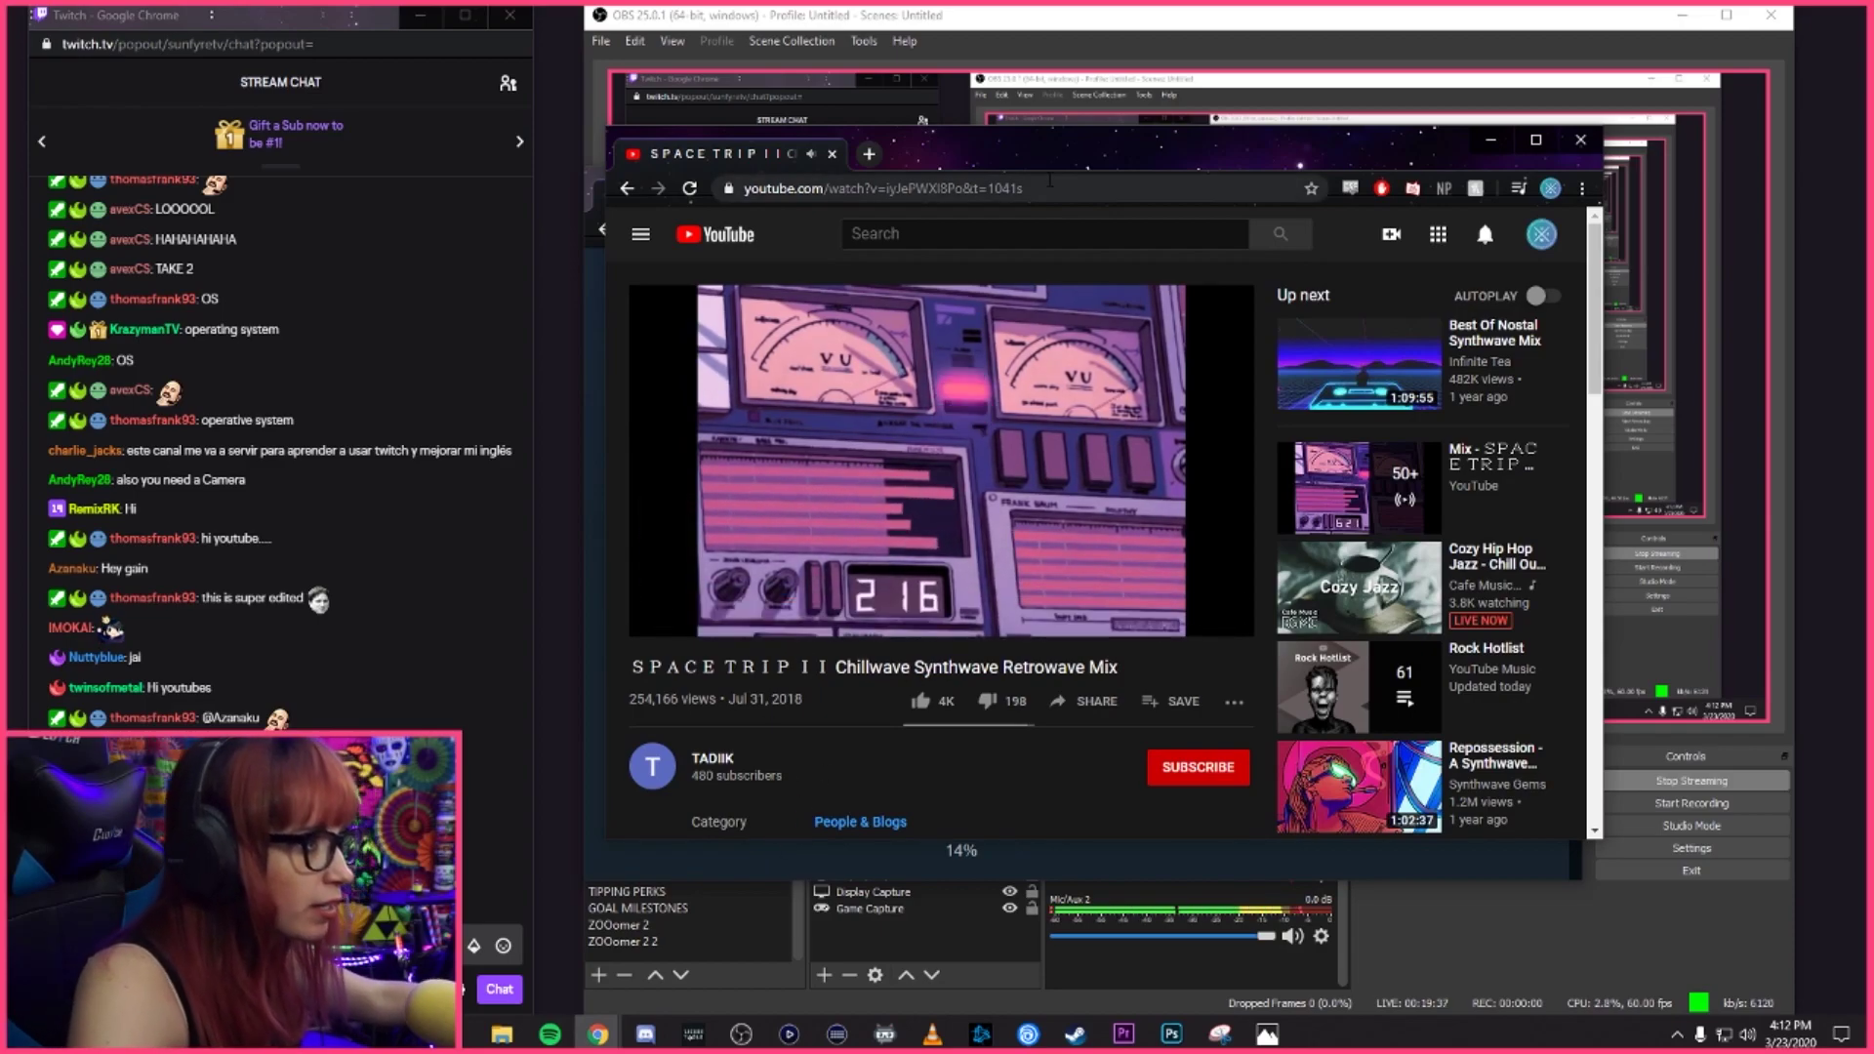
- Merge the Alert Box page into the YouTube window as a tab and move the window top-left
drag(1025, 139, 1139, 140)
click(842, 191)
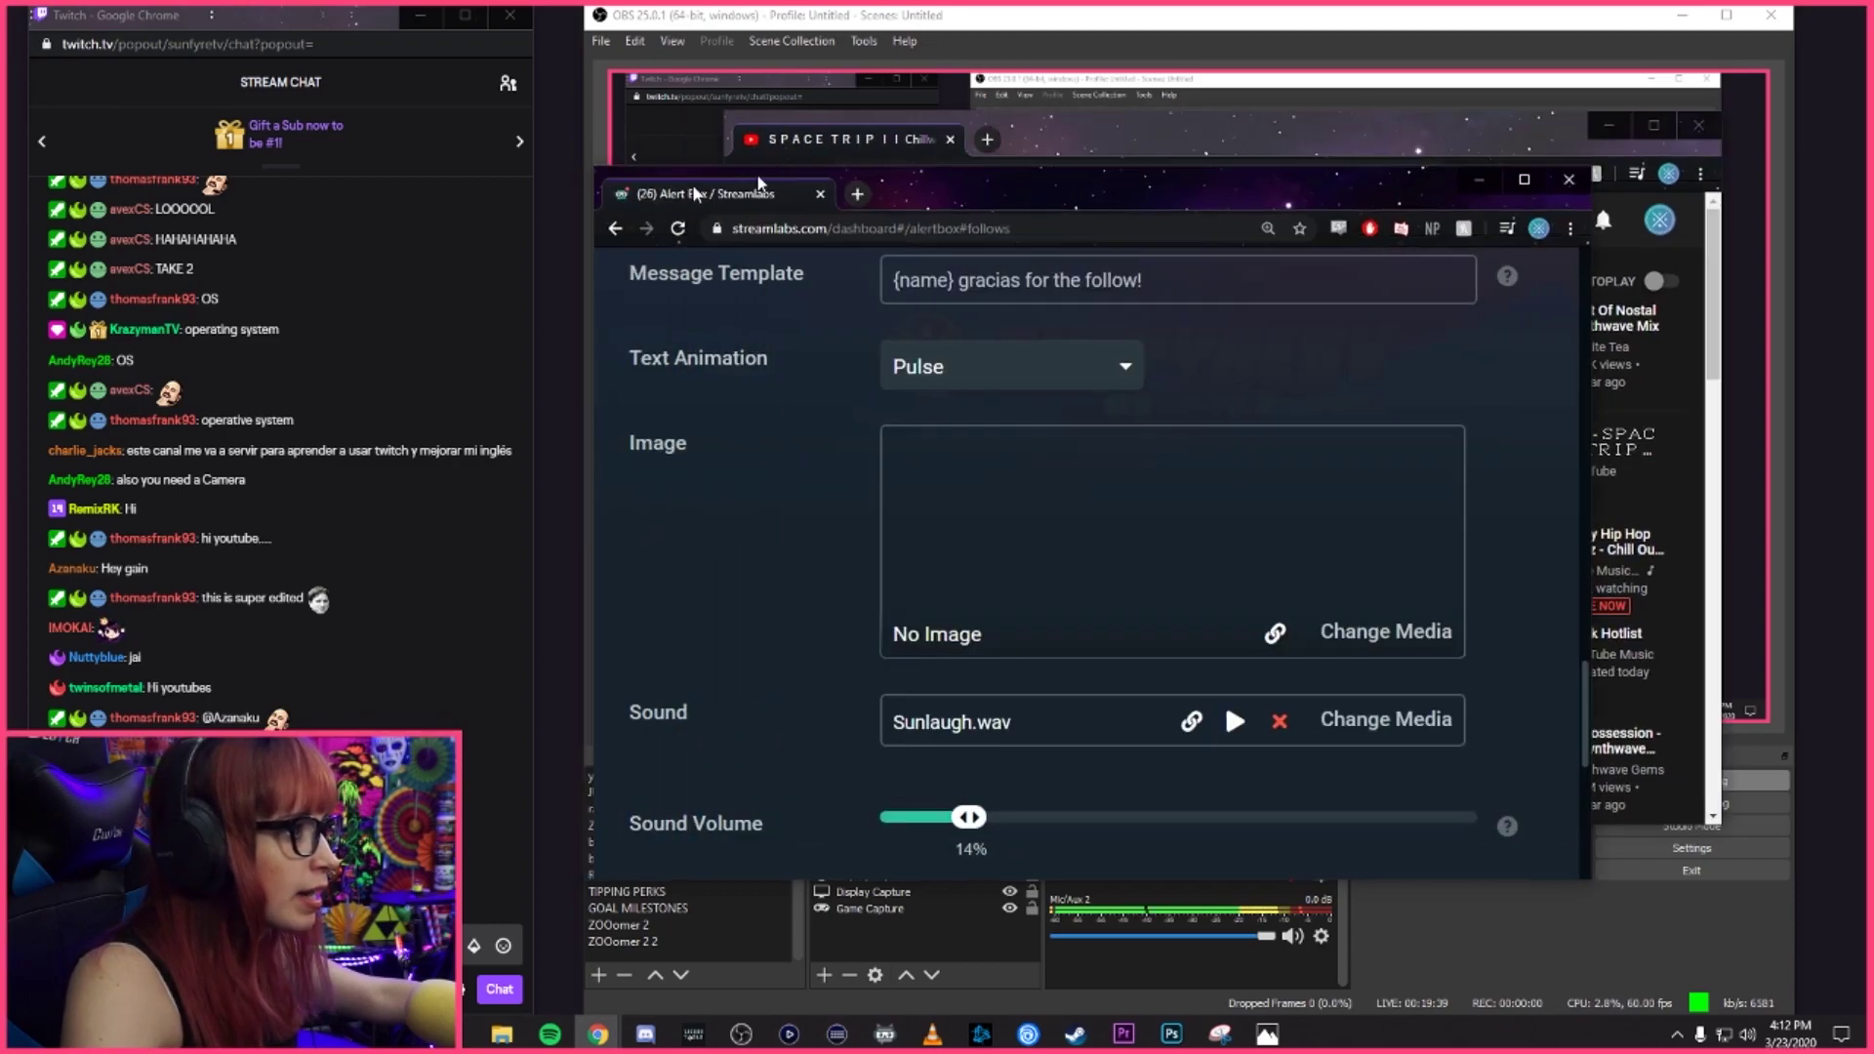
drag(750, 187, 1114, 137)
click(810, 139)
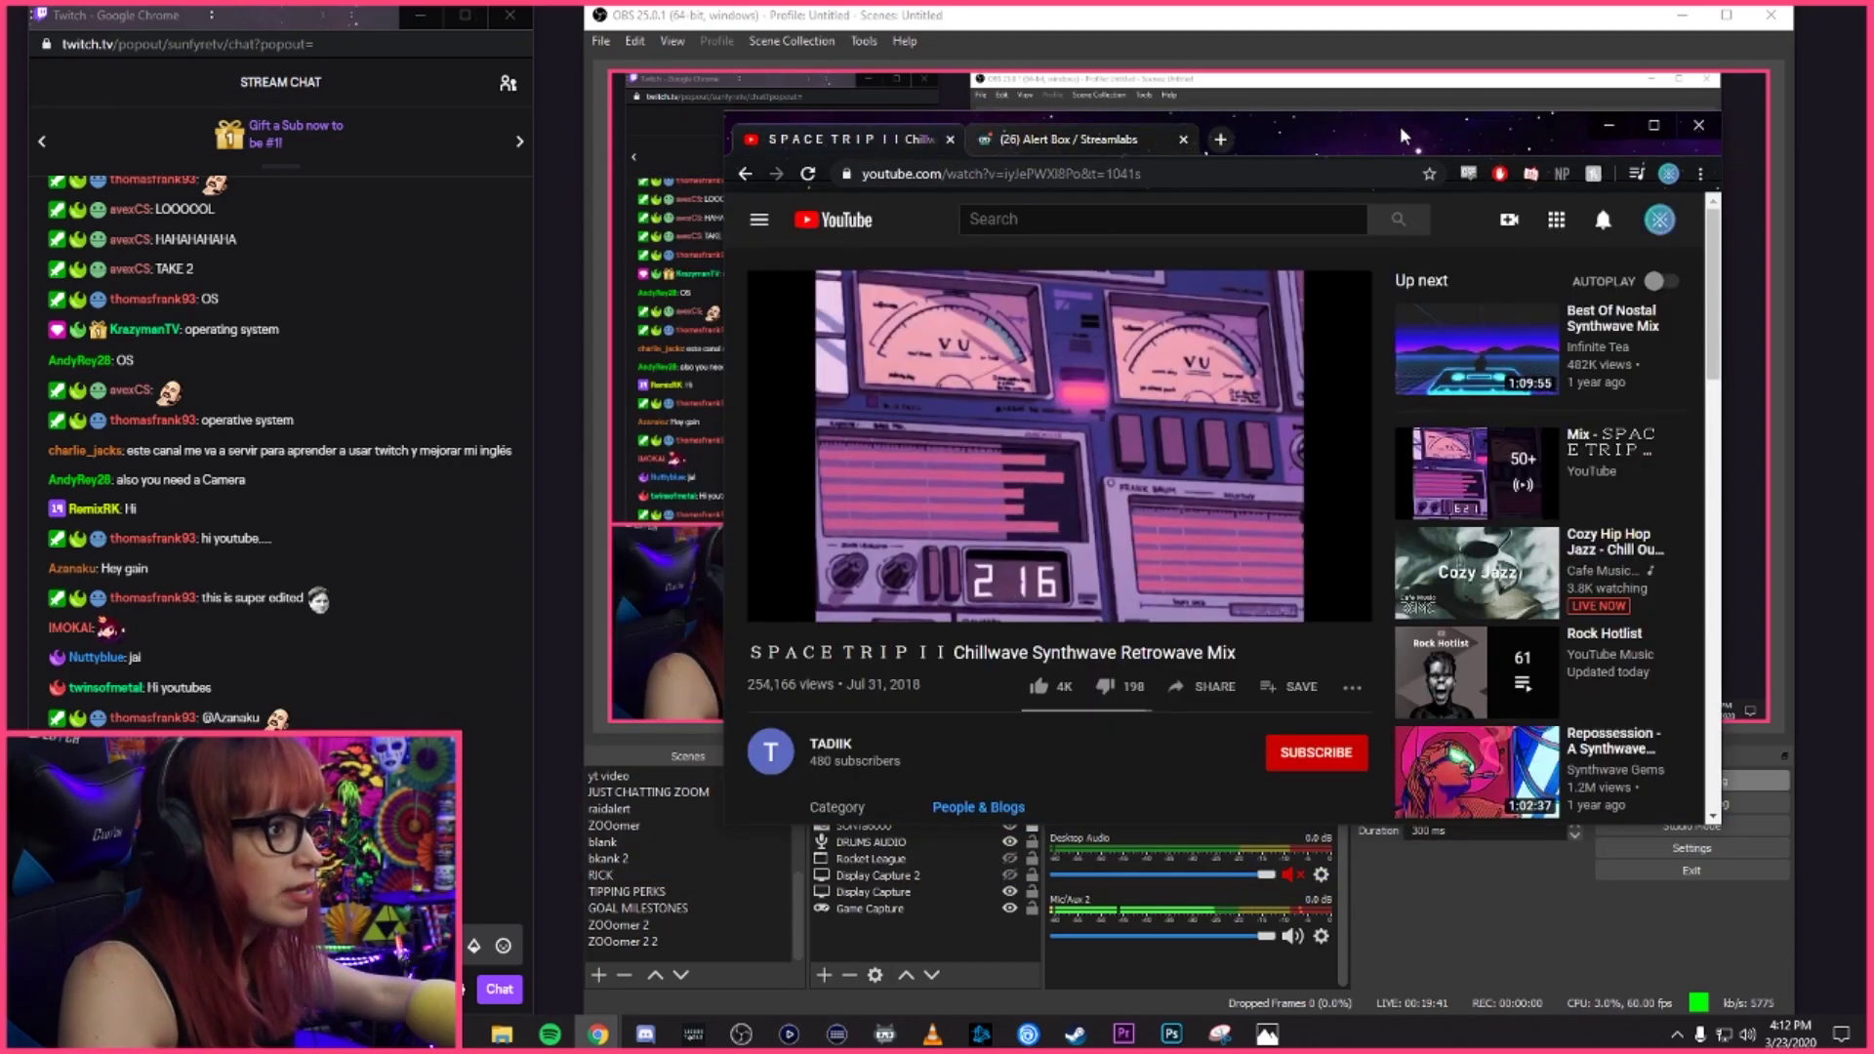
mouse_move(1337, 138)
mouse_down()
mouse_move(689, 99)
mouse_move(667, 125)
mouse_up()
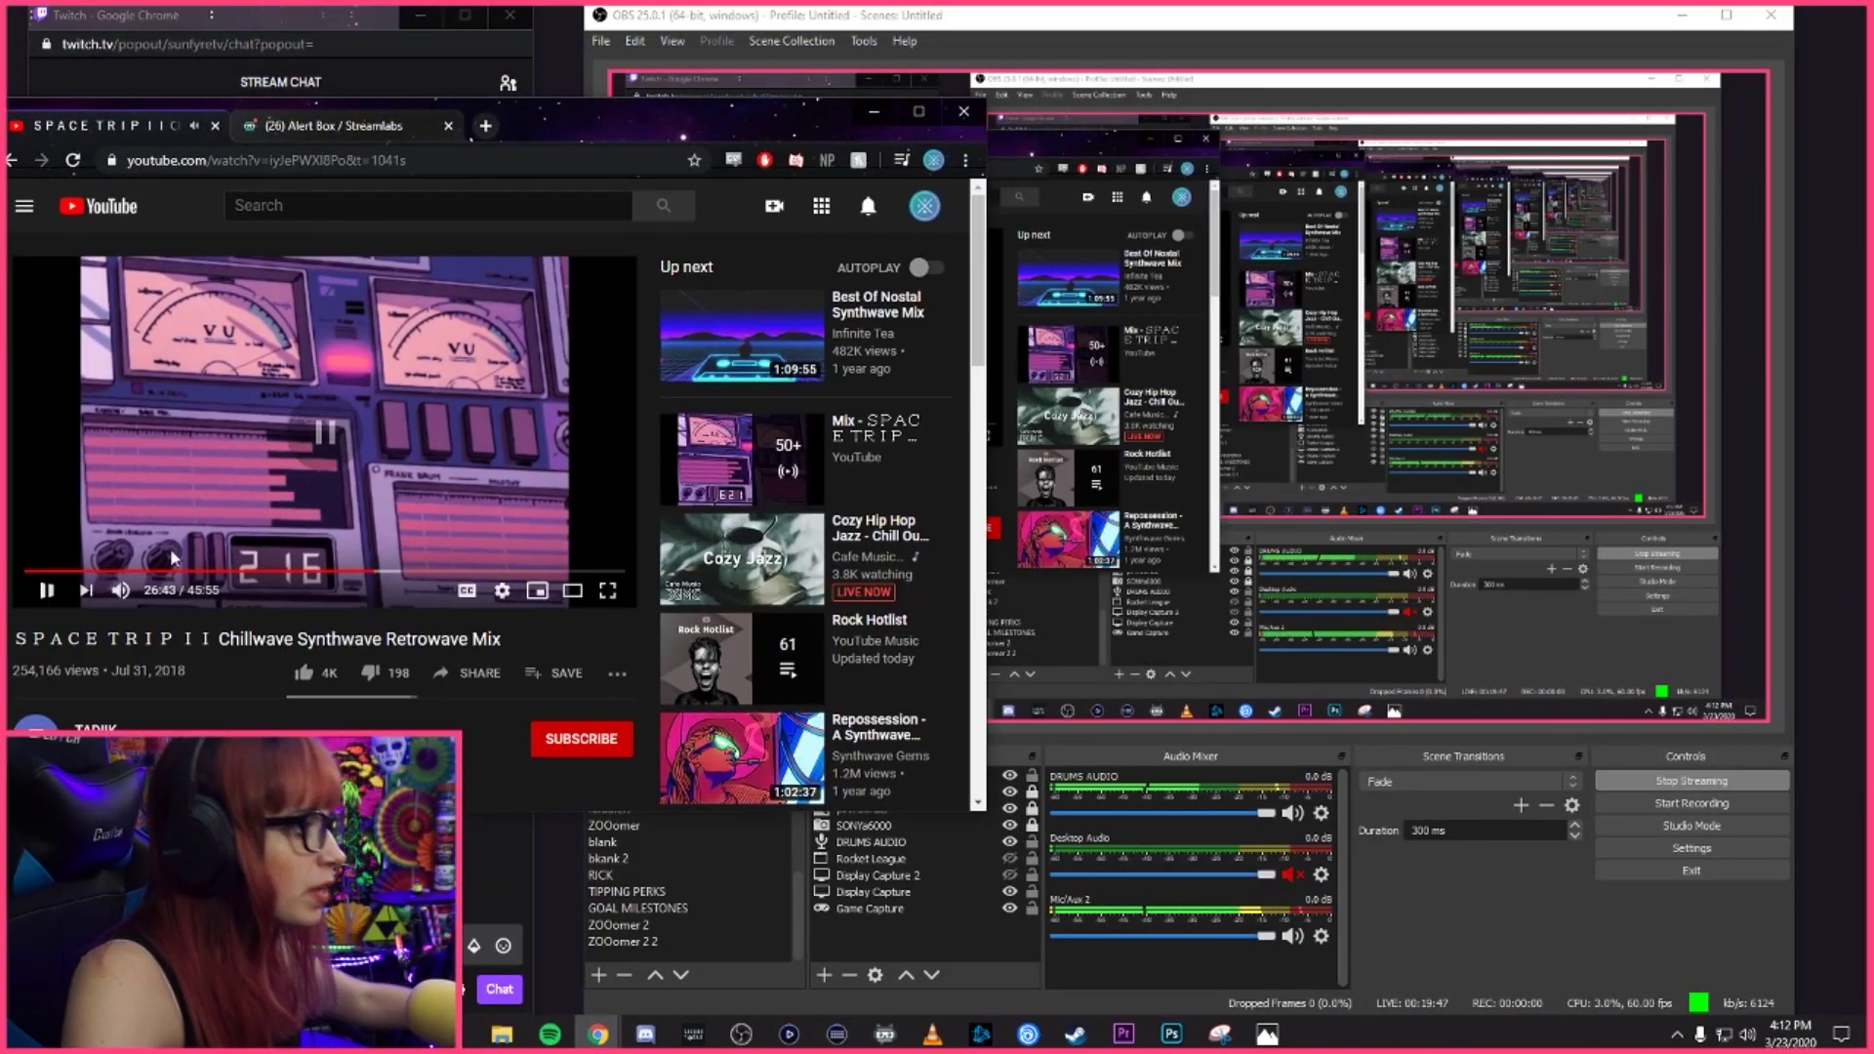
mouse_move(607, 590)
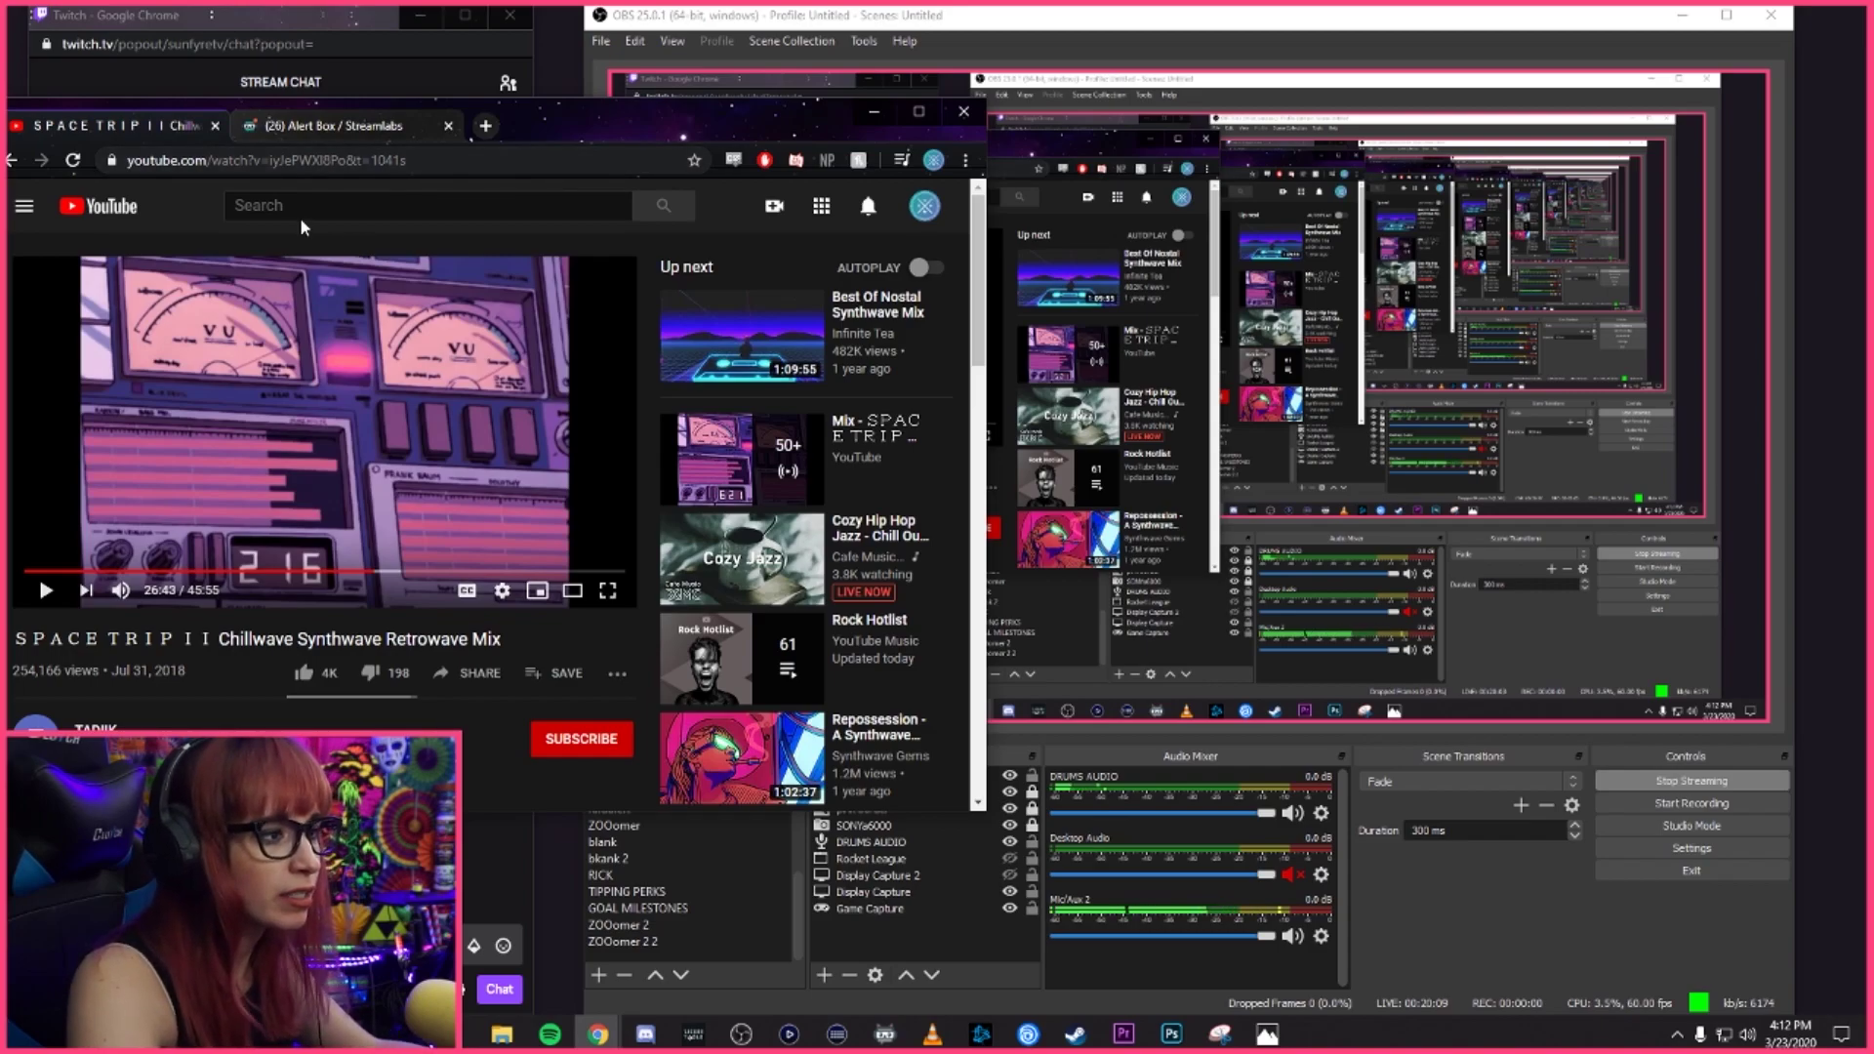
- Hide the YouTube music window by switching back to OBS Studio
key(alt+Tab)
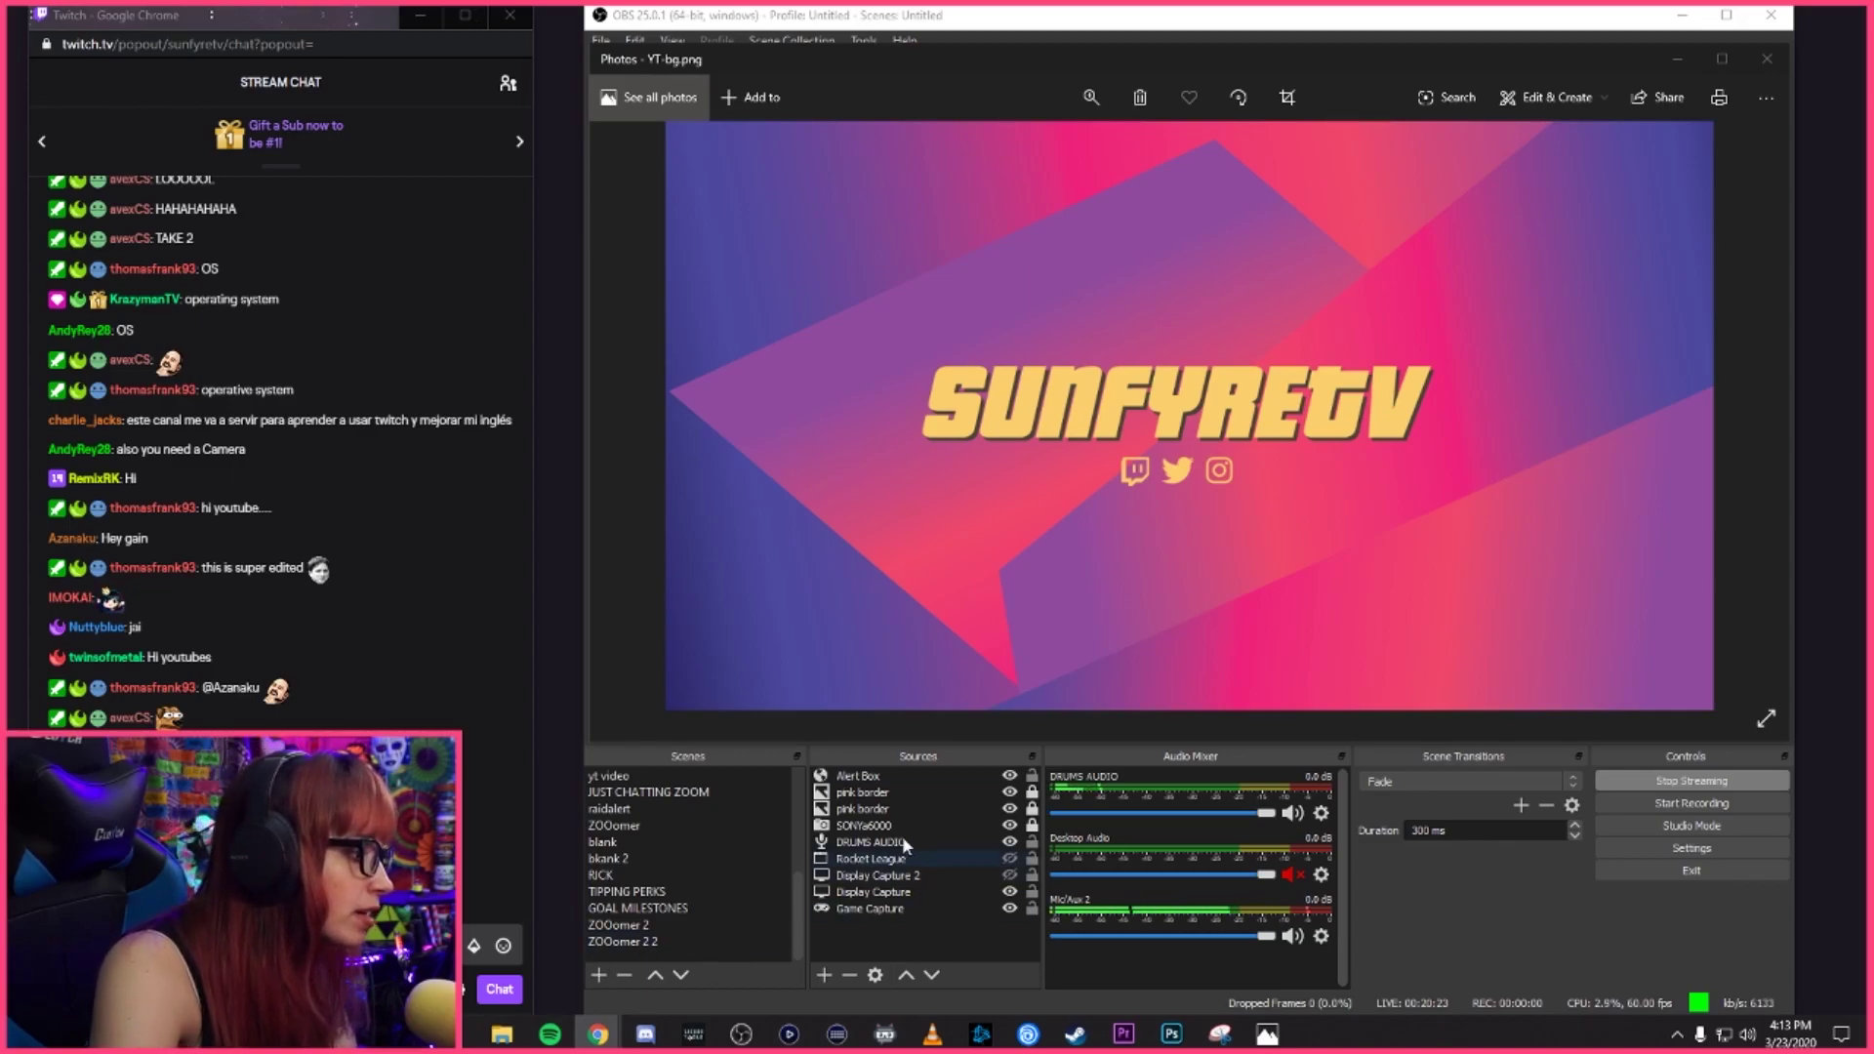
scroll(680, 789, up, 5)
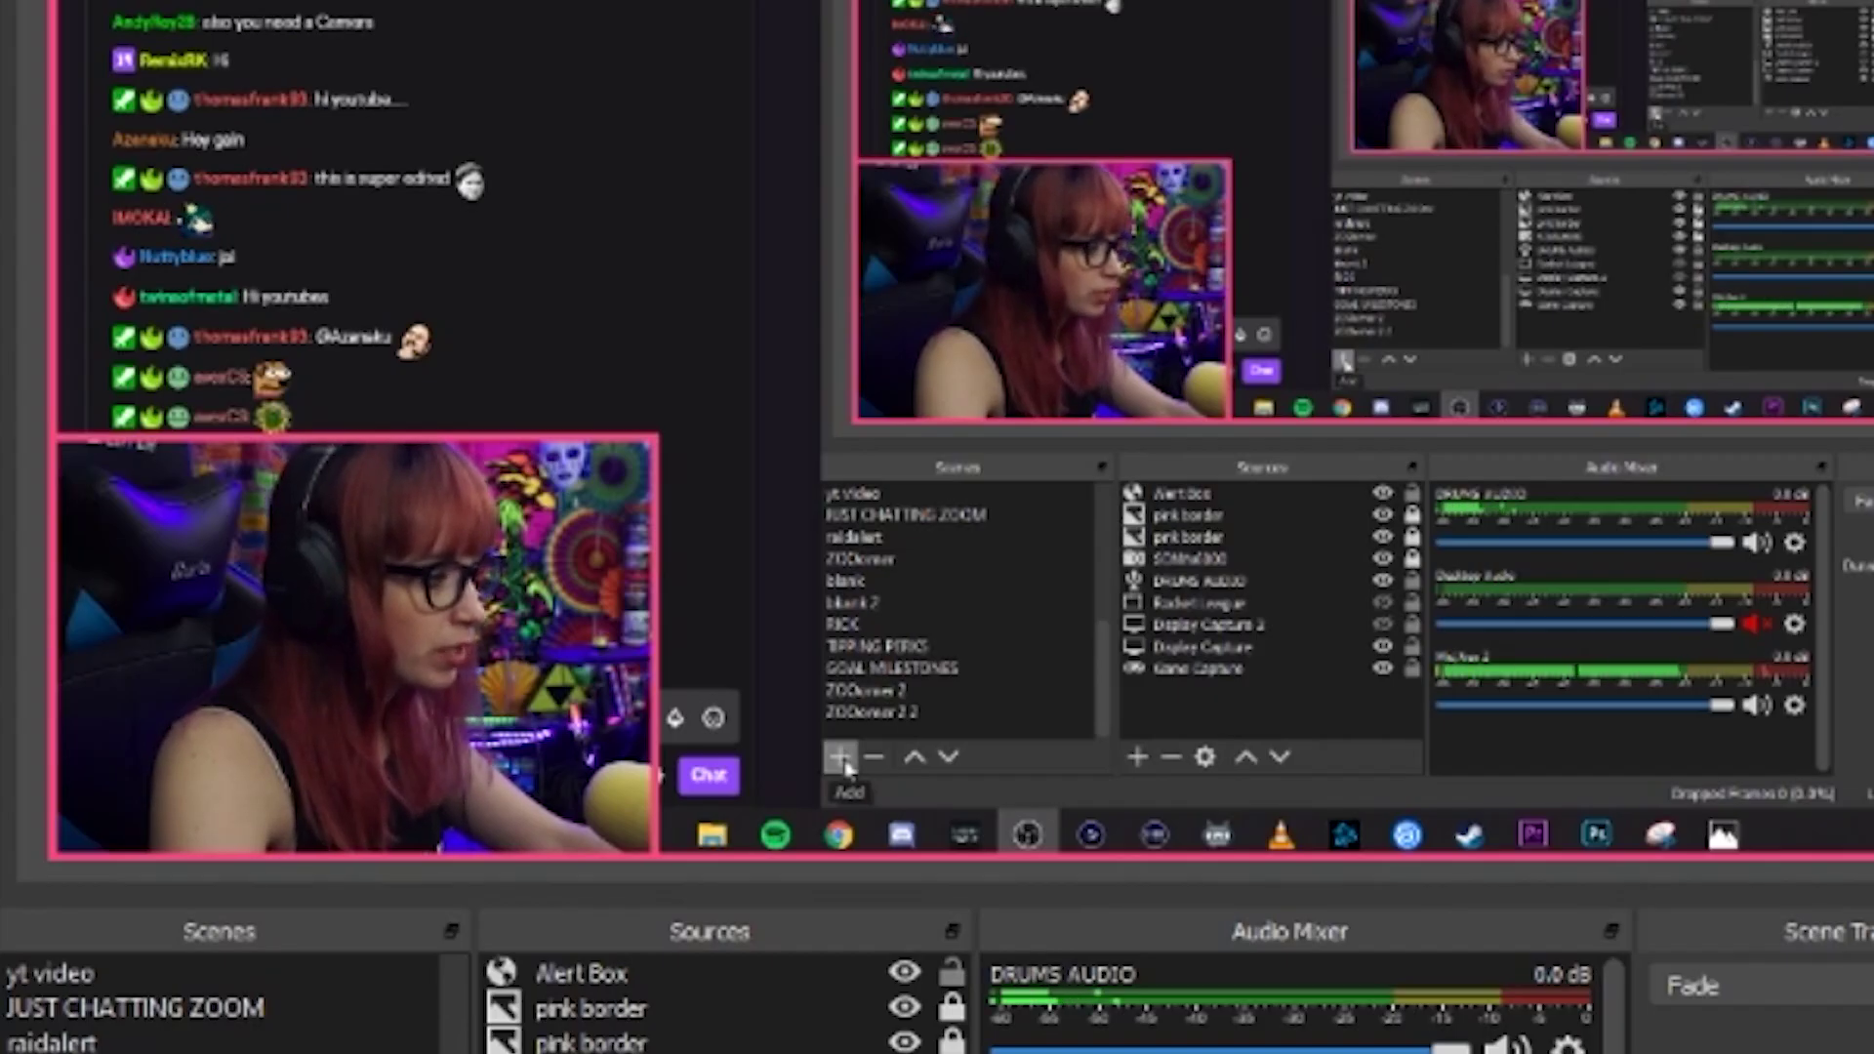
- Begin creating the new TEST scene from the Scenes panel
click(841, 756)
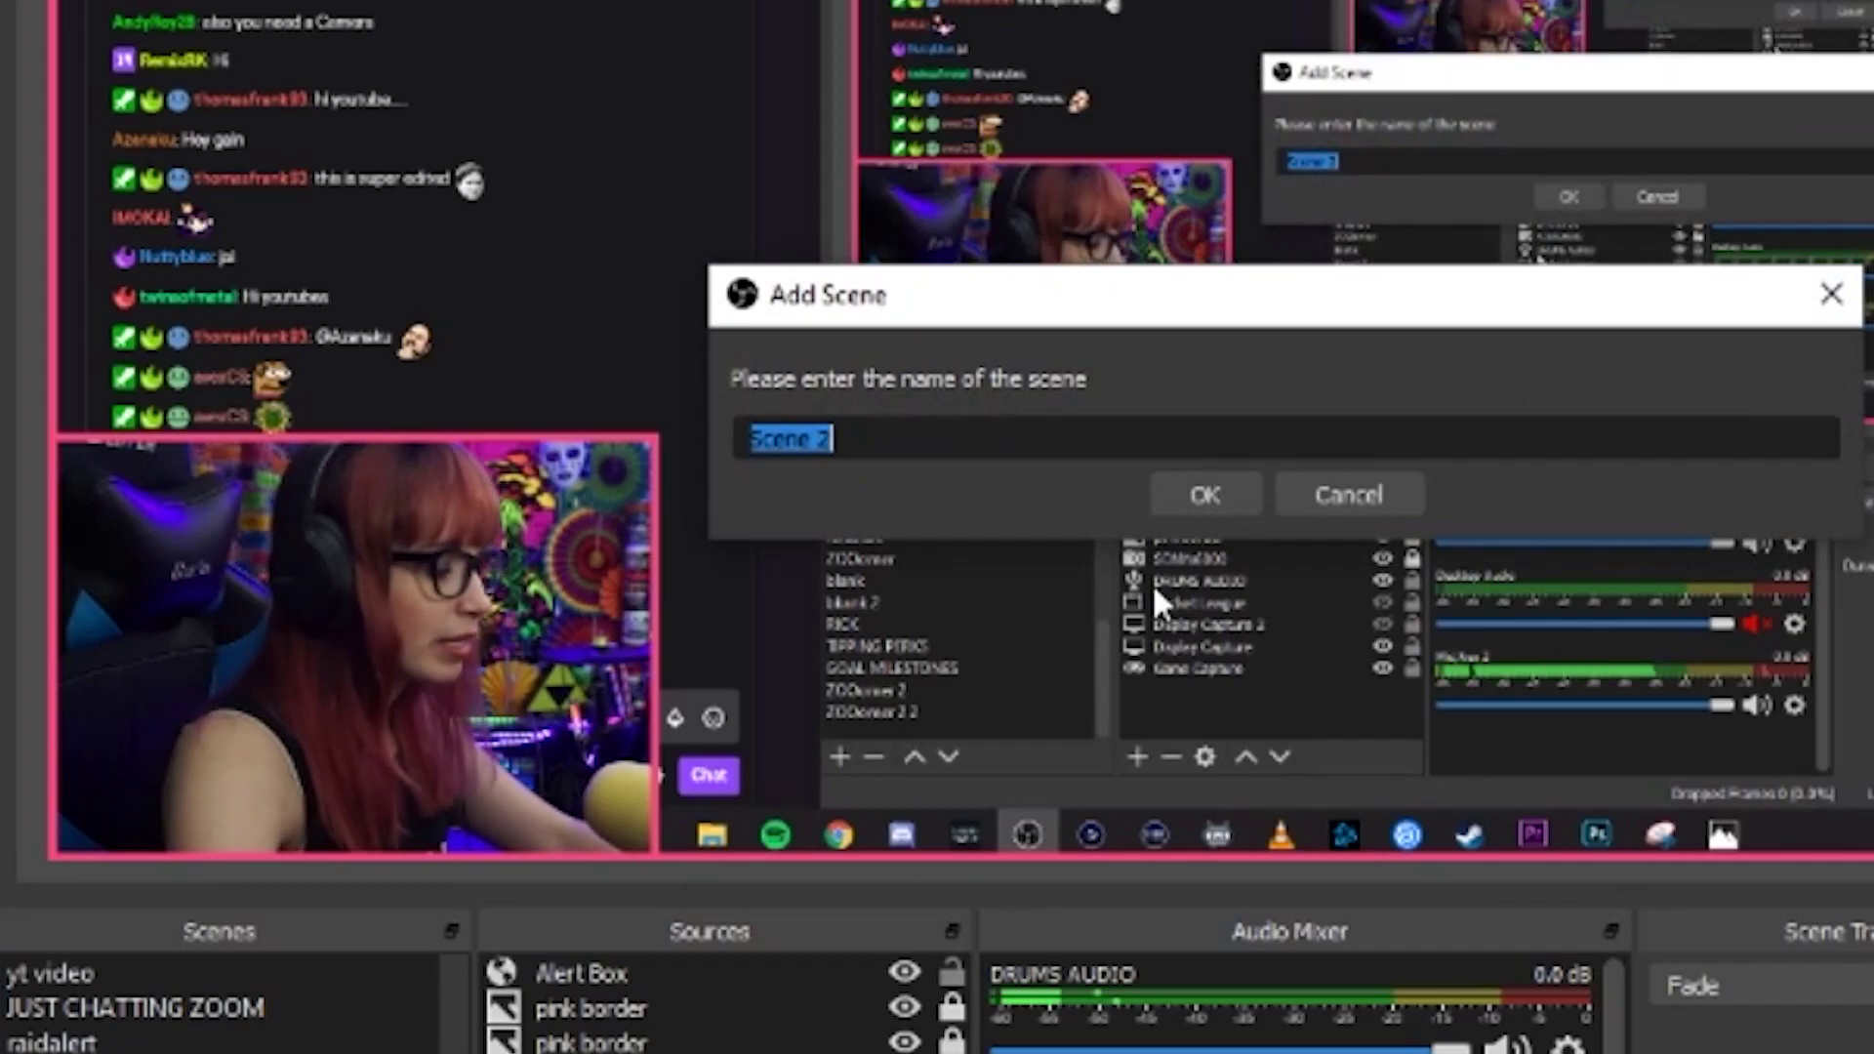
text(TEST)
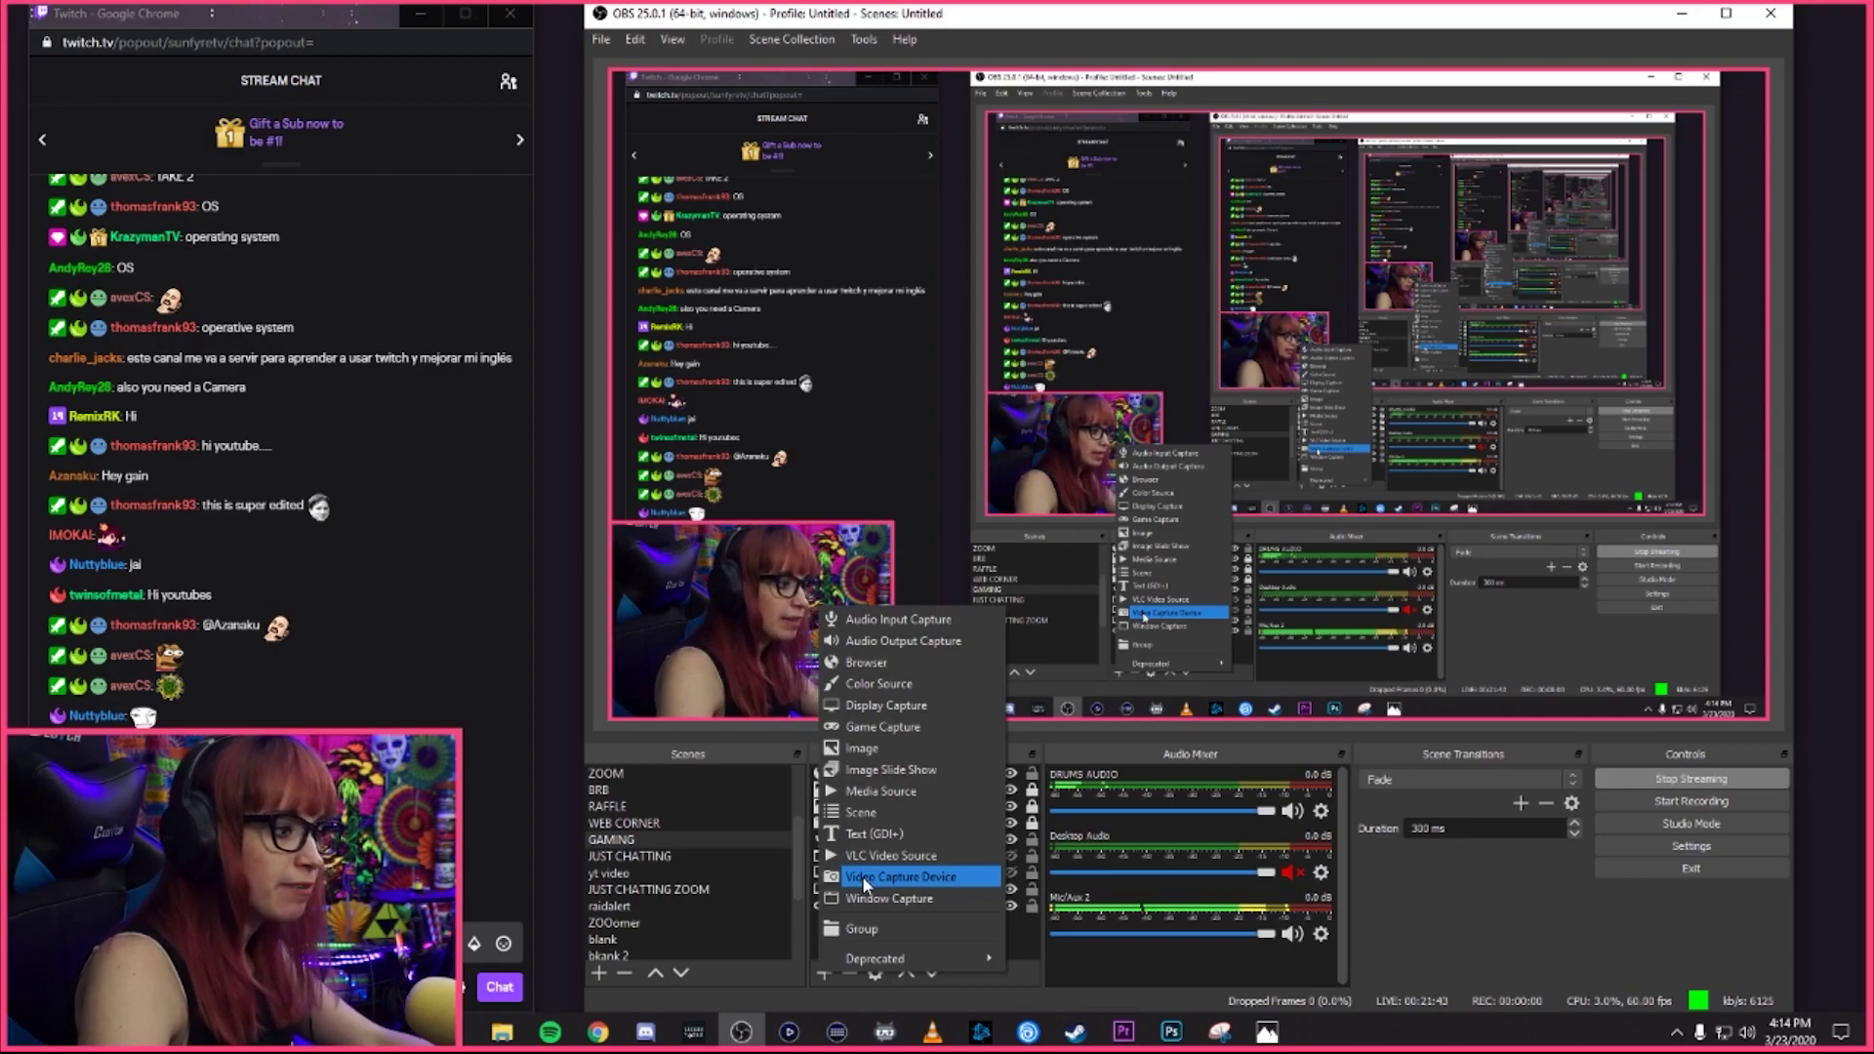
- Add a Video Capture Device source named BANANO after TEST is rejected, keeping the current device
click(928, 882)
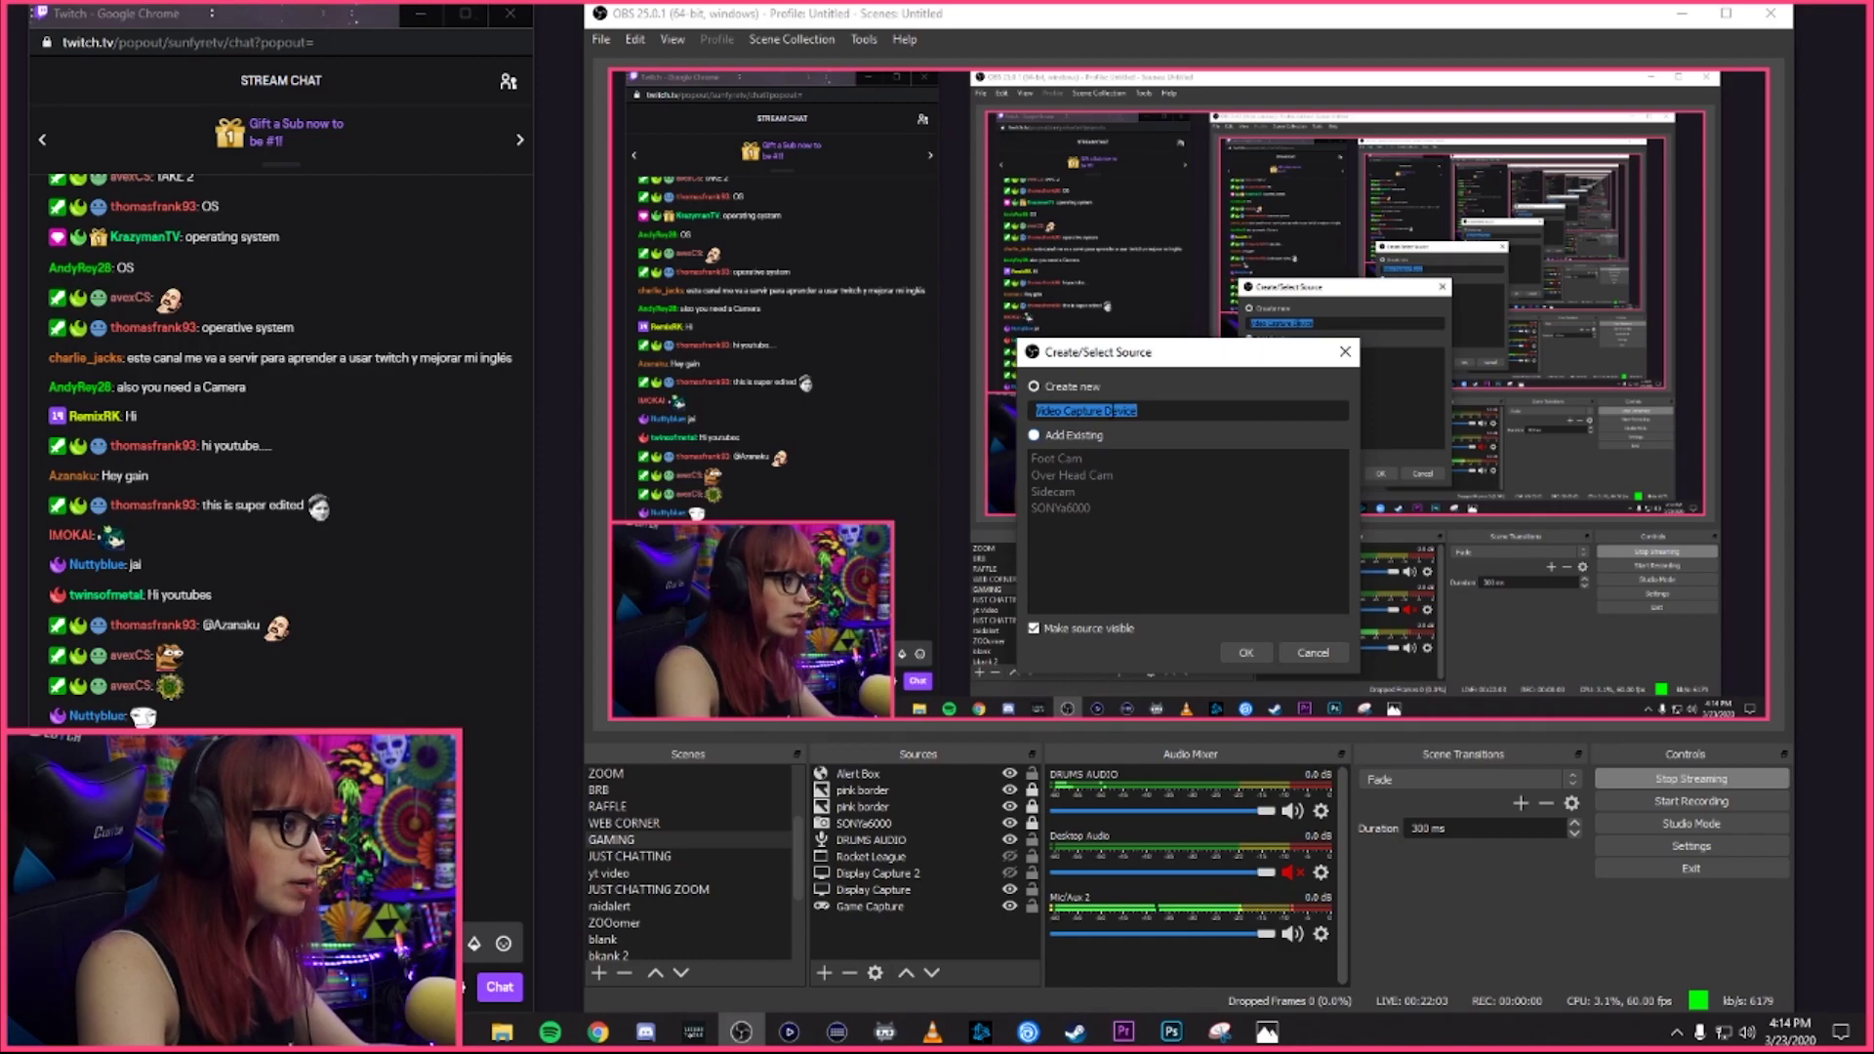
text(TEST)
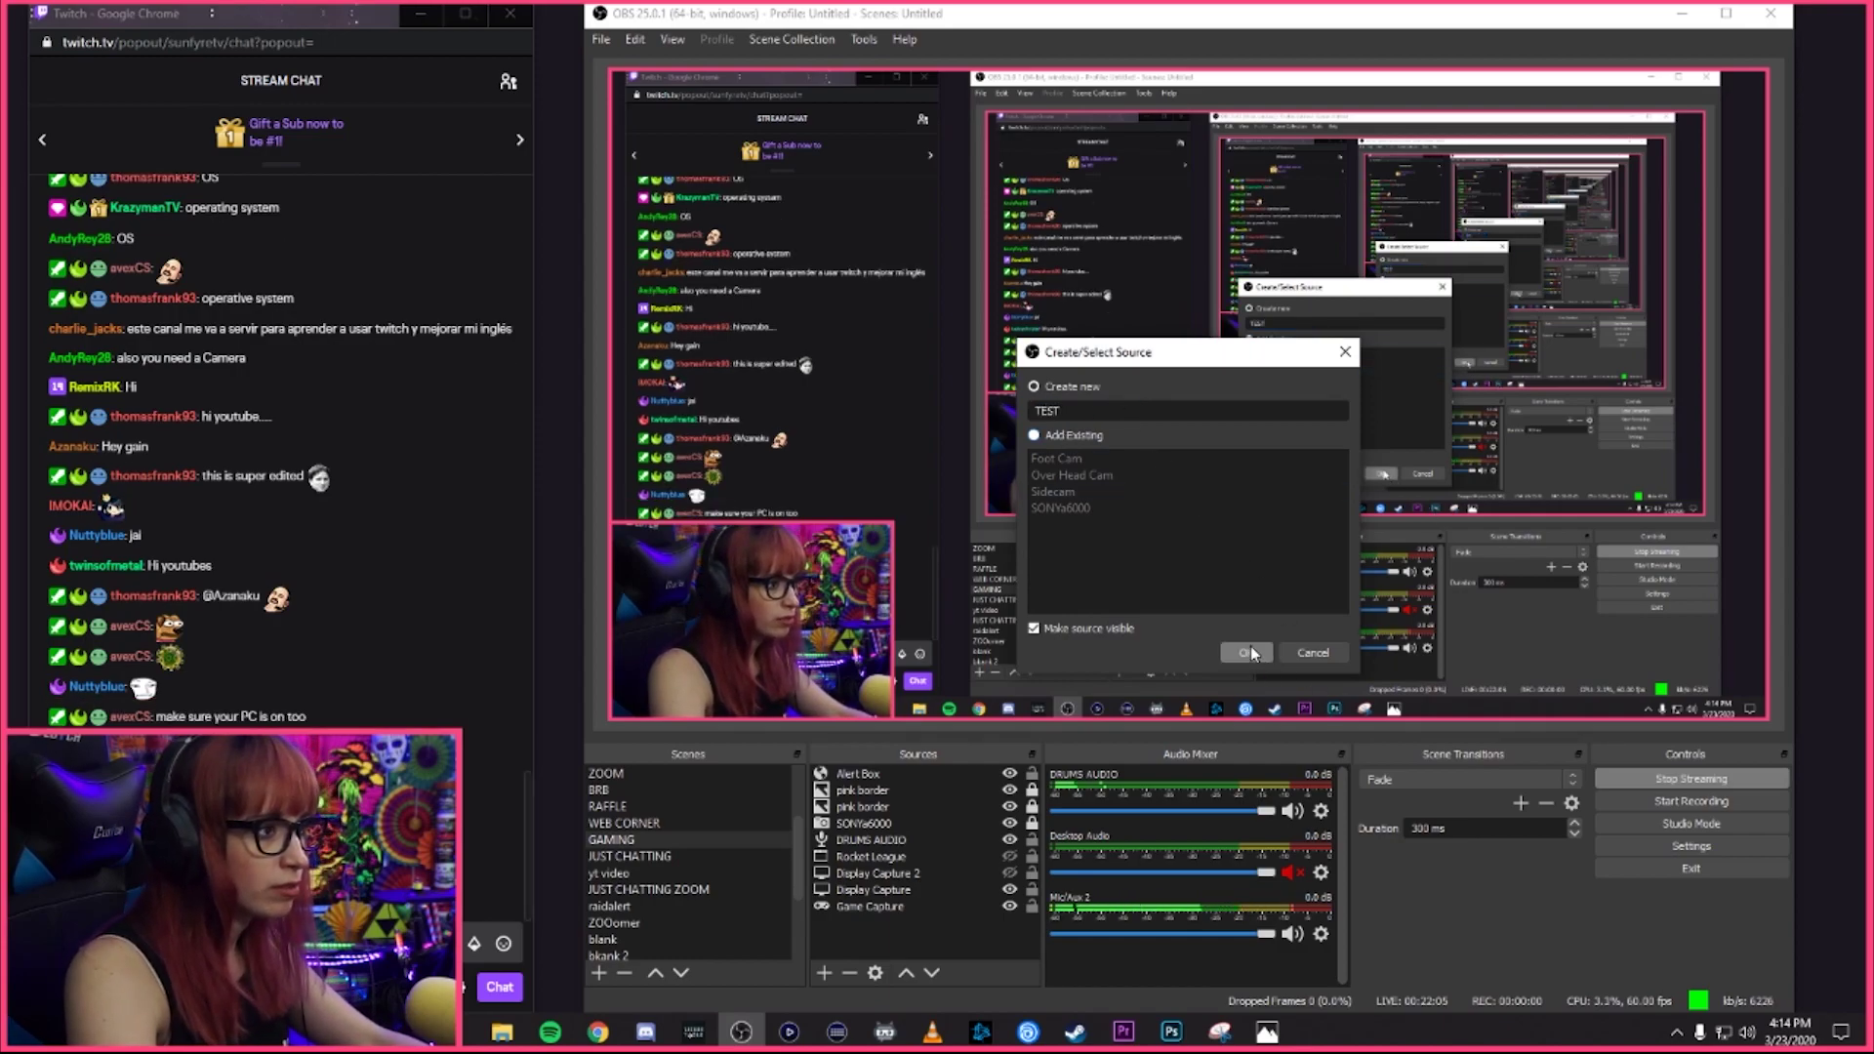
click(1250, 654)
click(1277, 460)
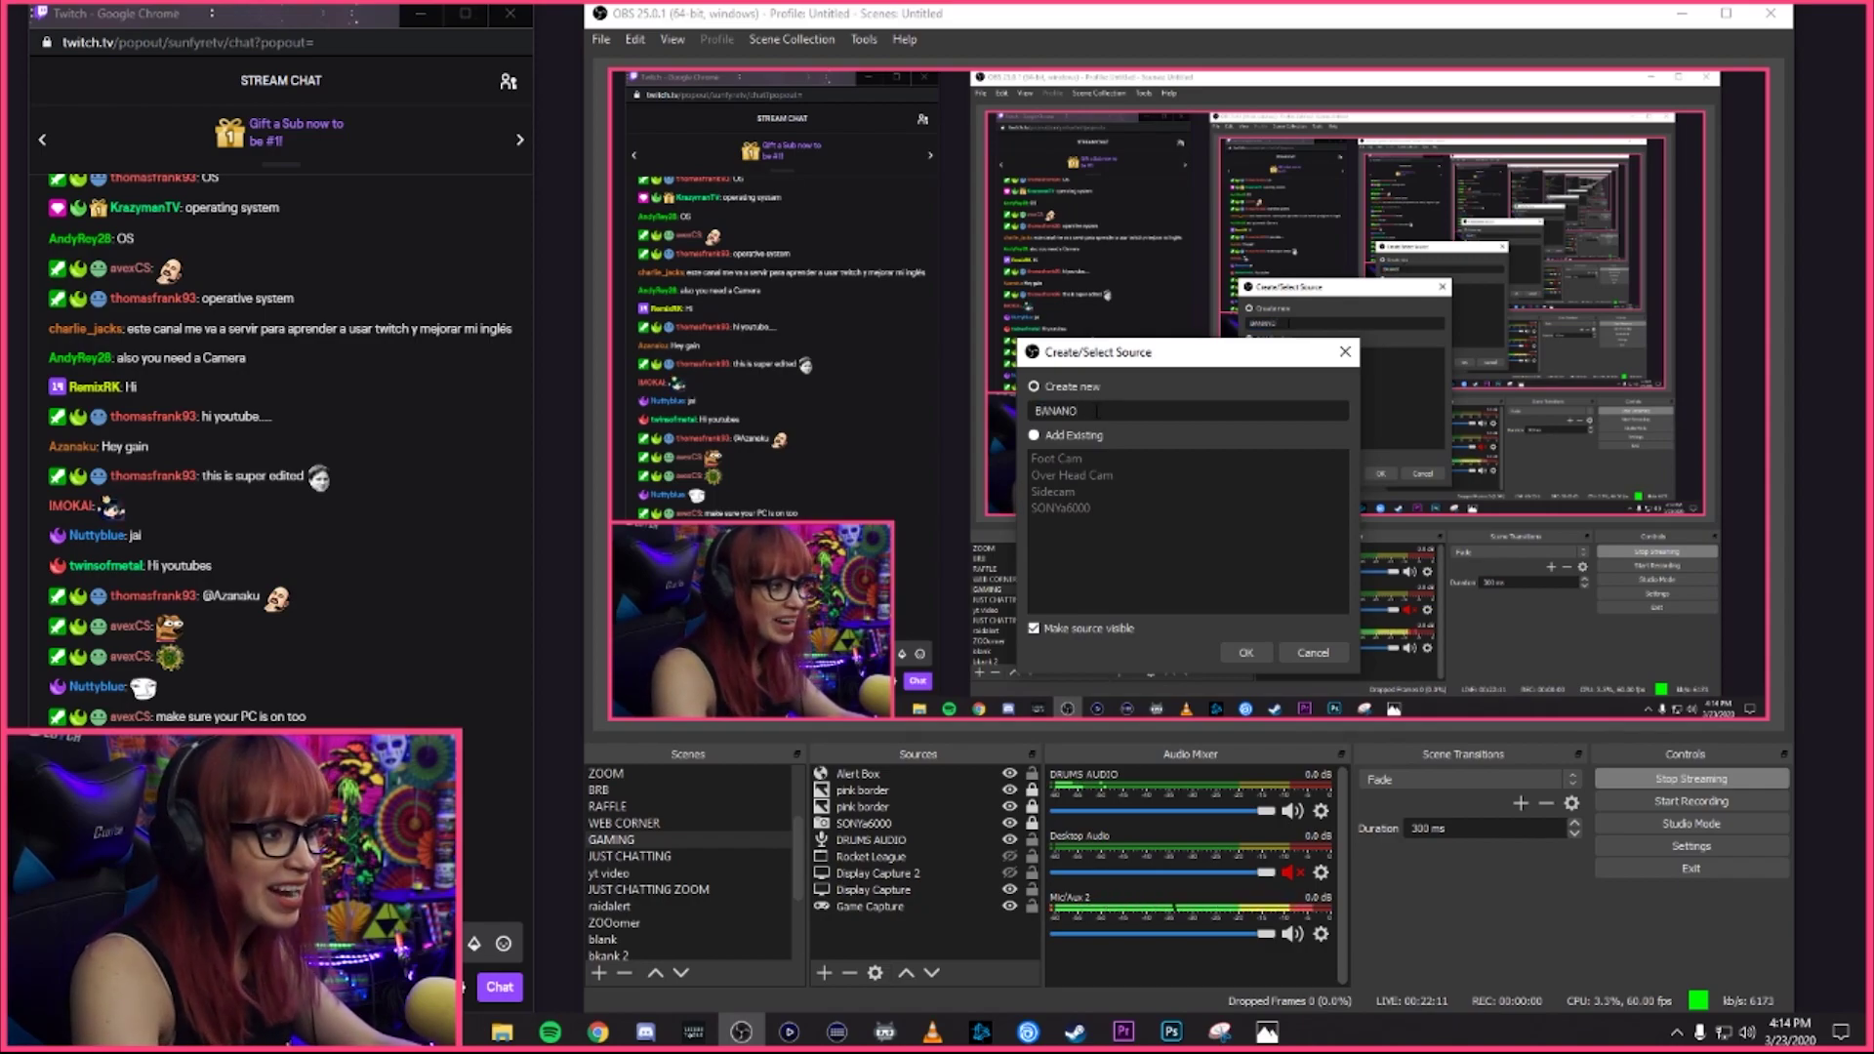
click(1247, 652)
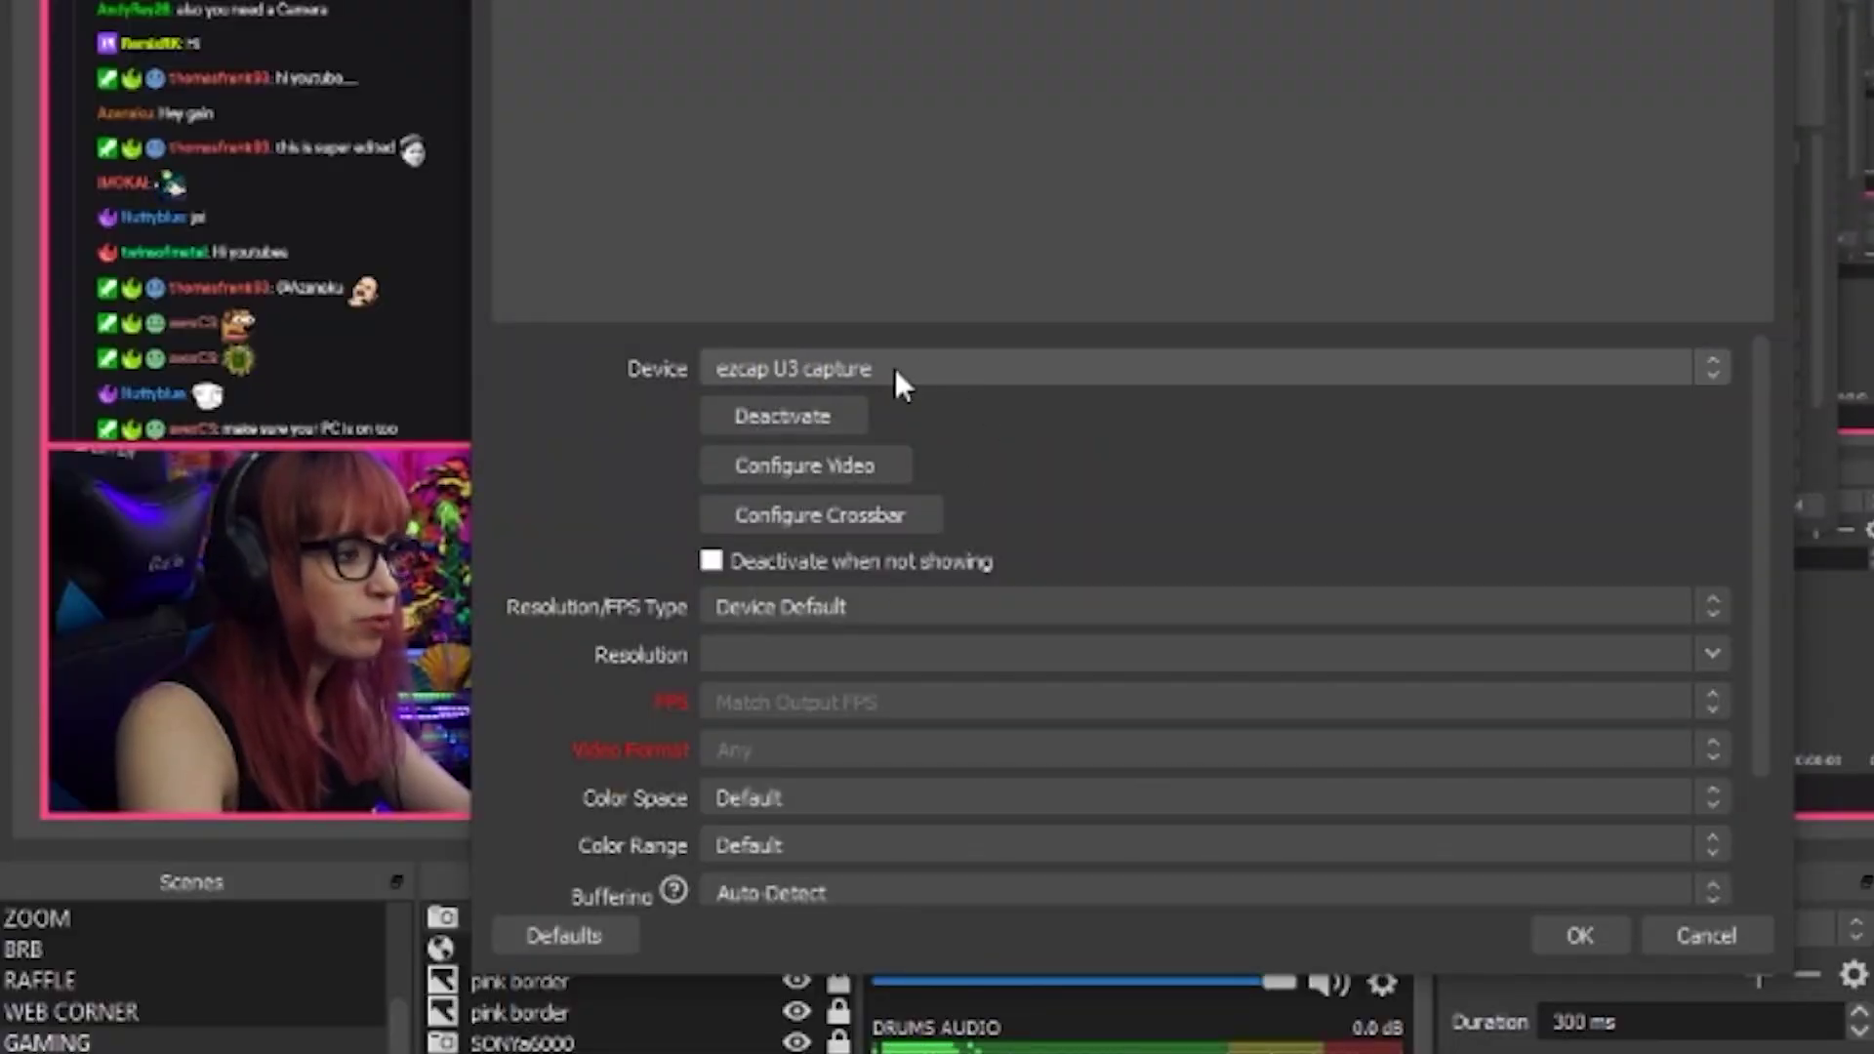
click(895, 367)
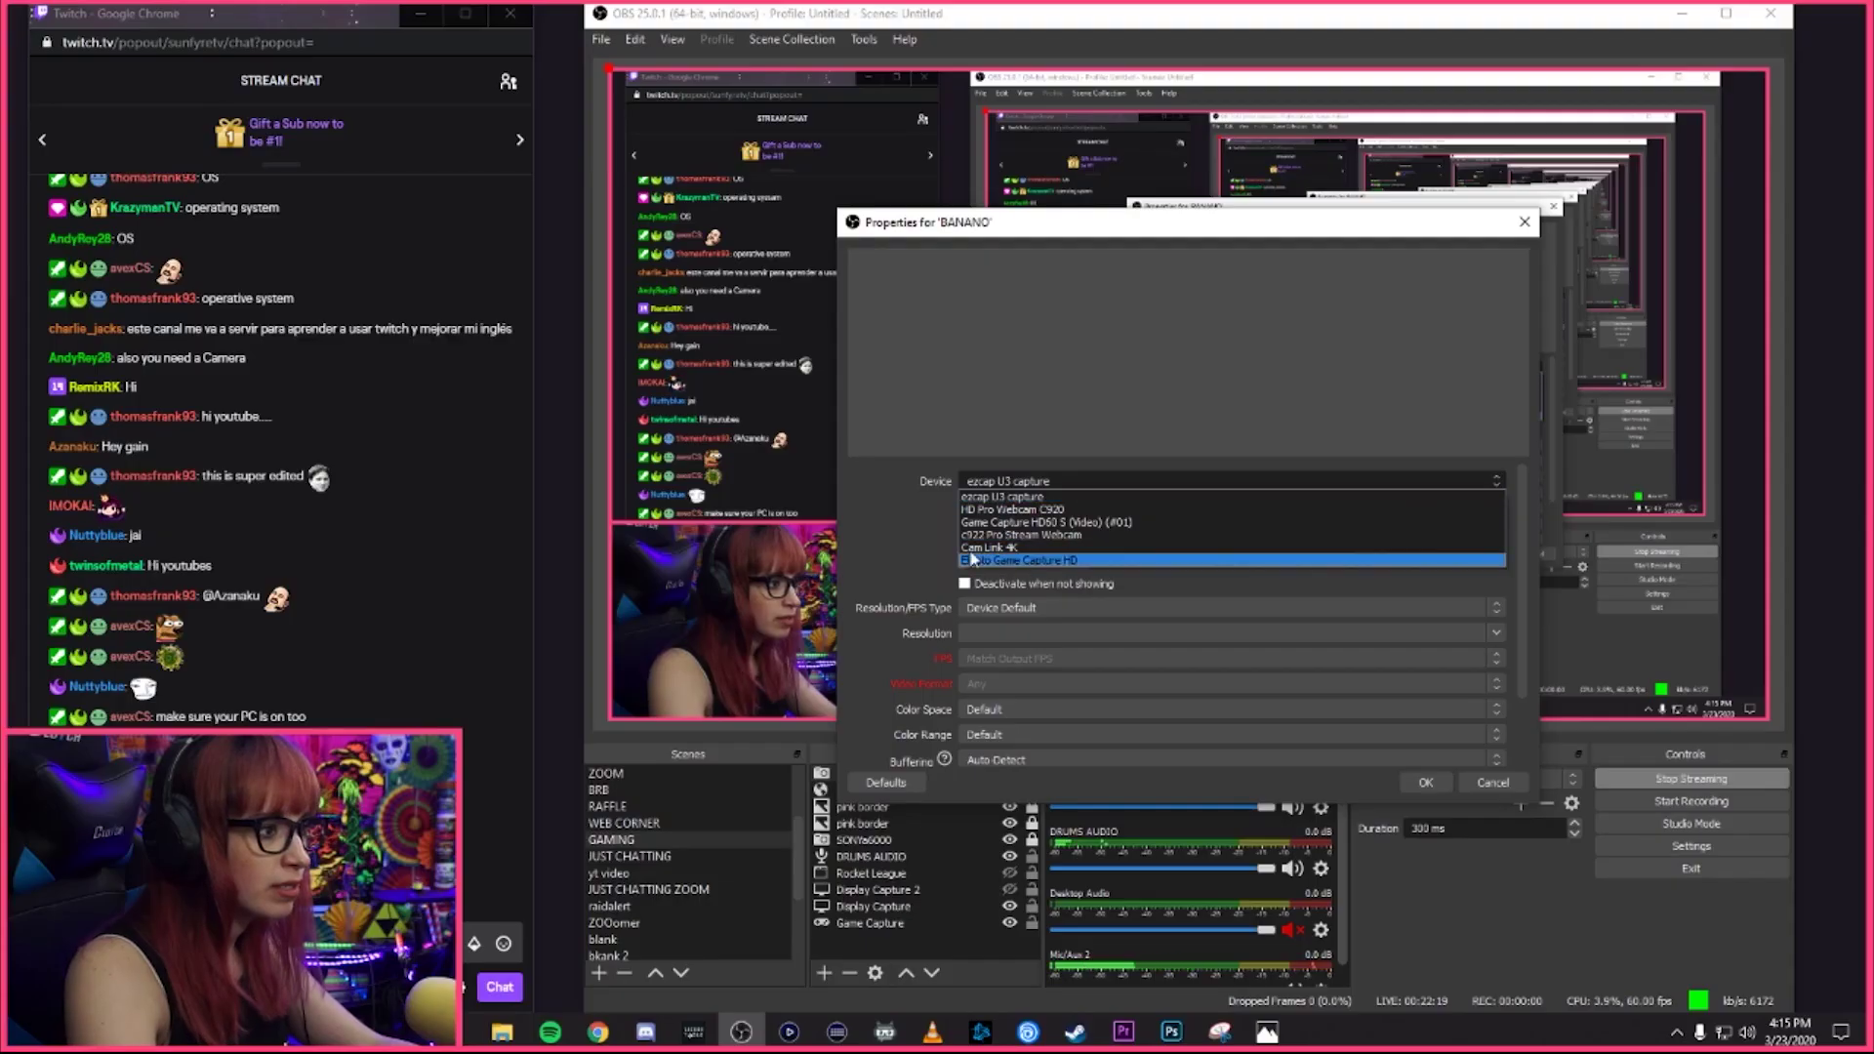
click(903, 497)
click(1482, 788)
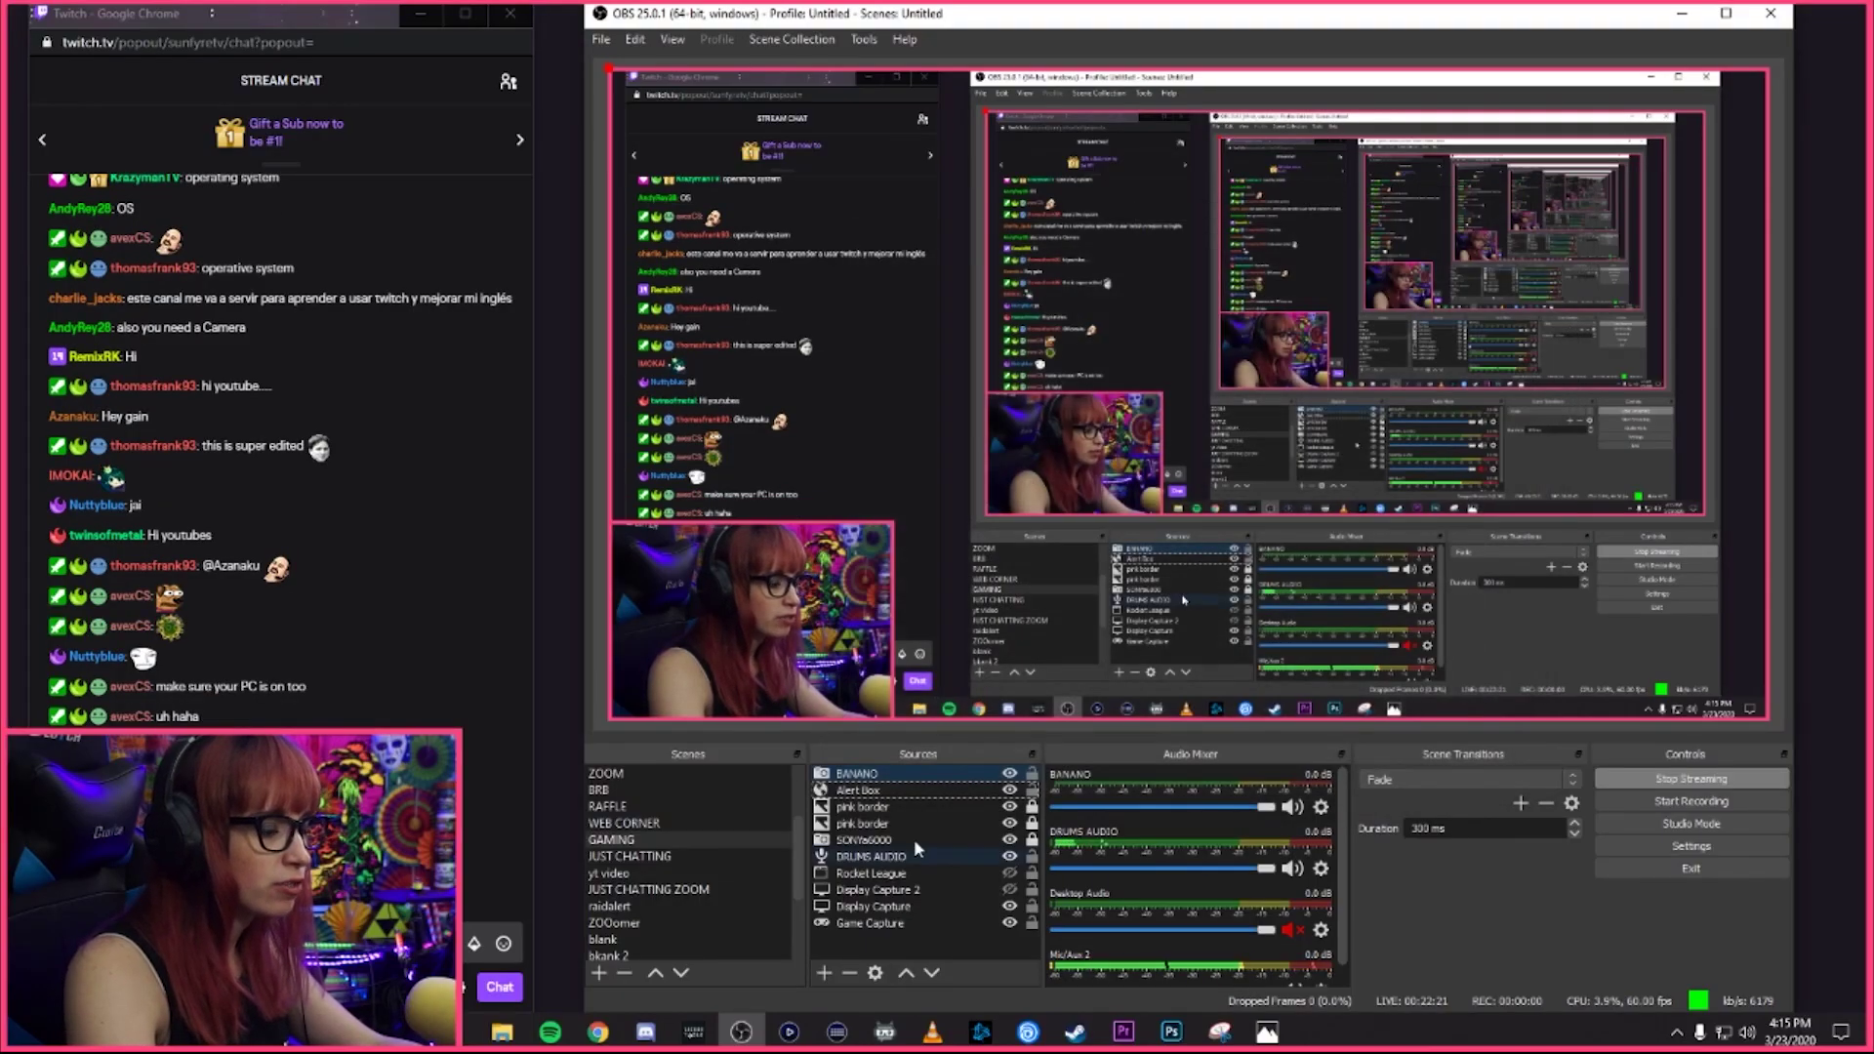
- Bring up the context menu of the BANANO source to remove it
right_click(946, 772)
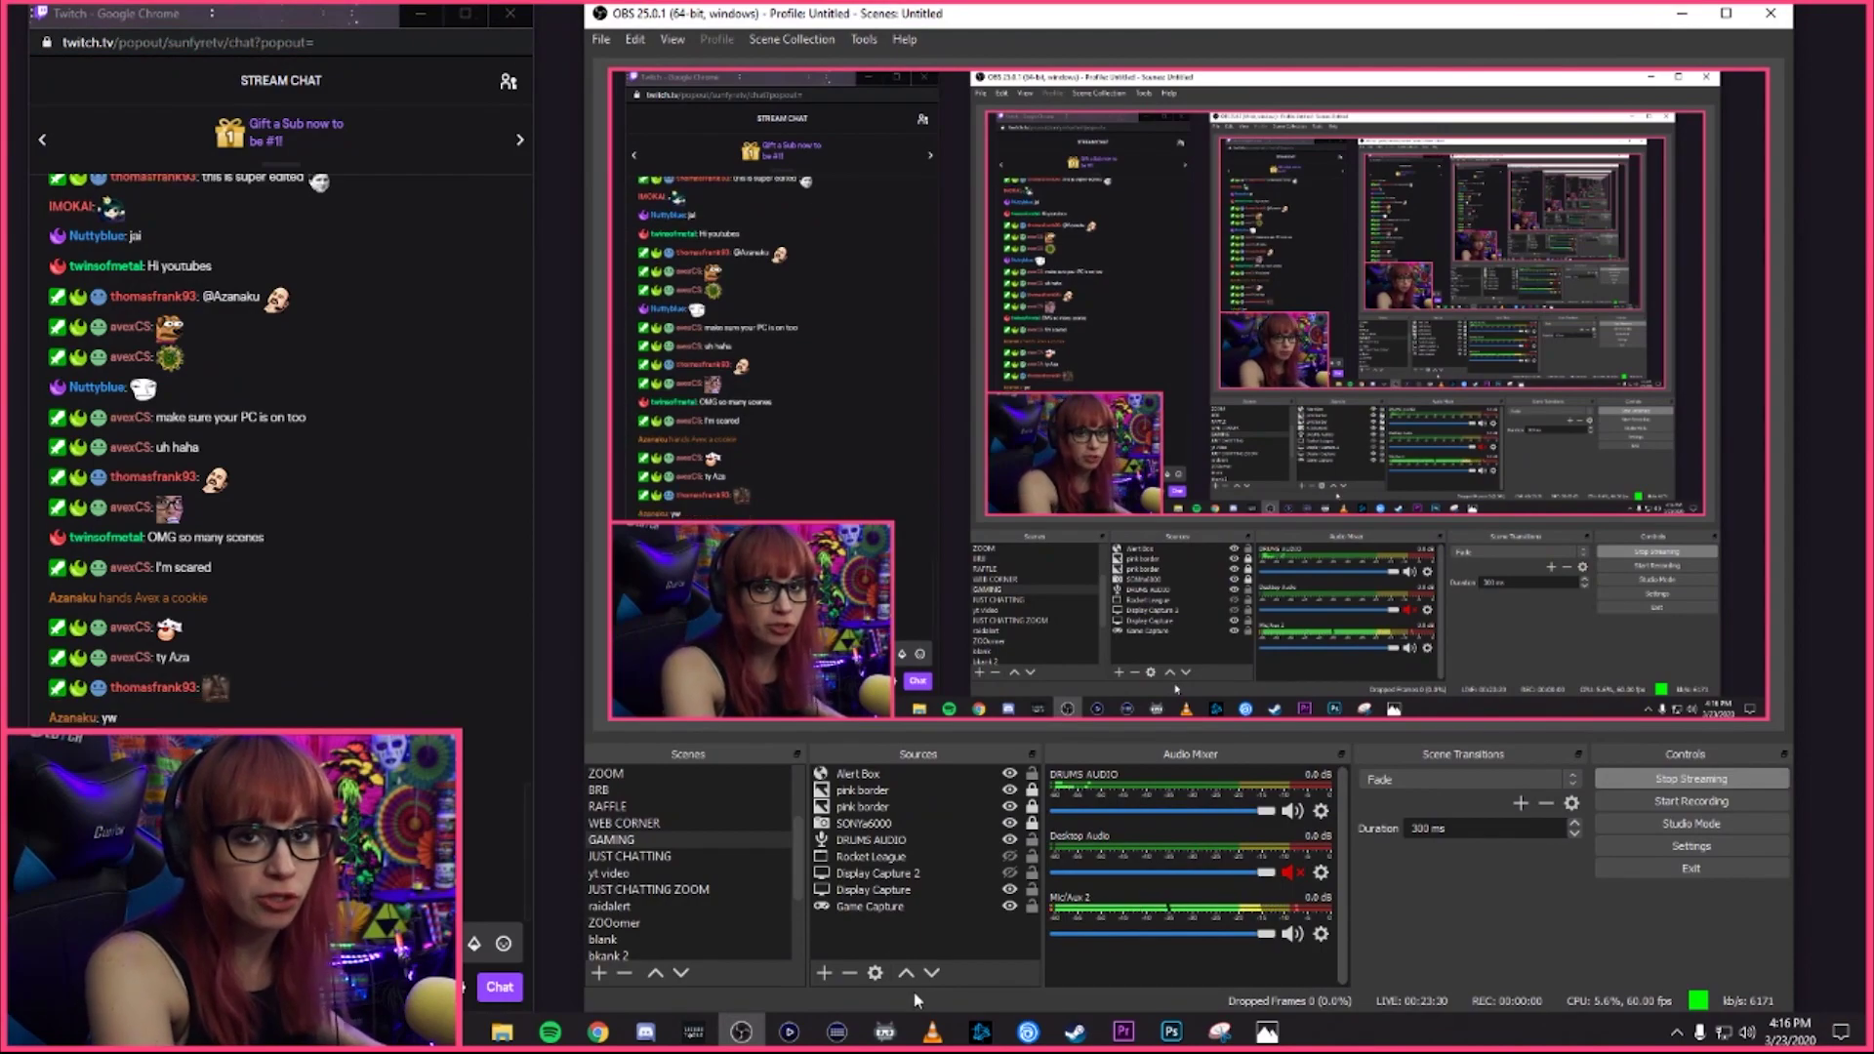
- Show the Add Source menu under Sources, then dismiss it without adding anything
click(828, 974)
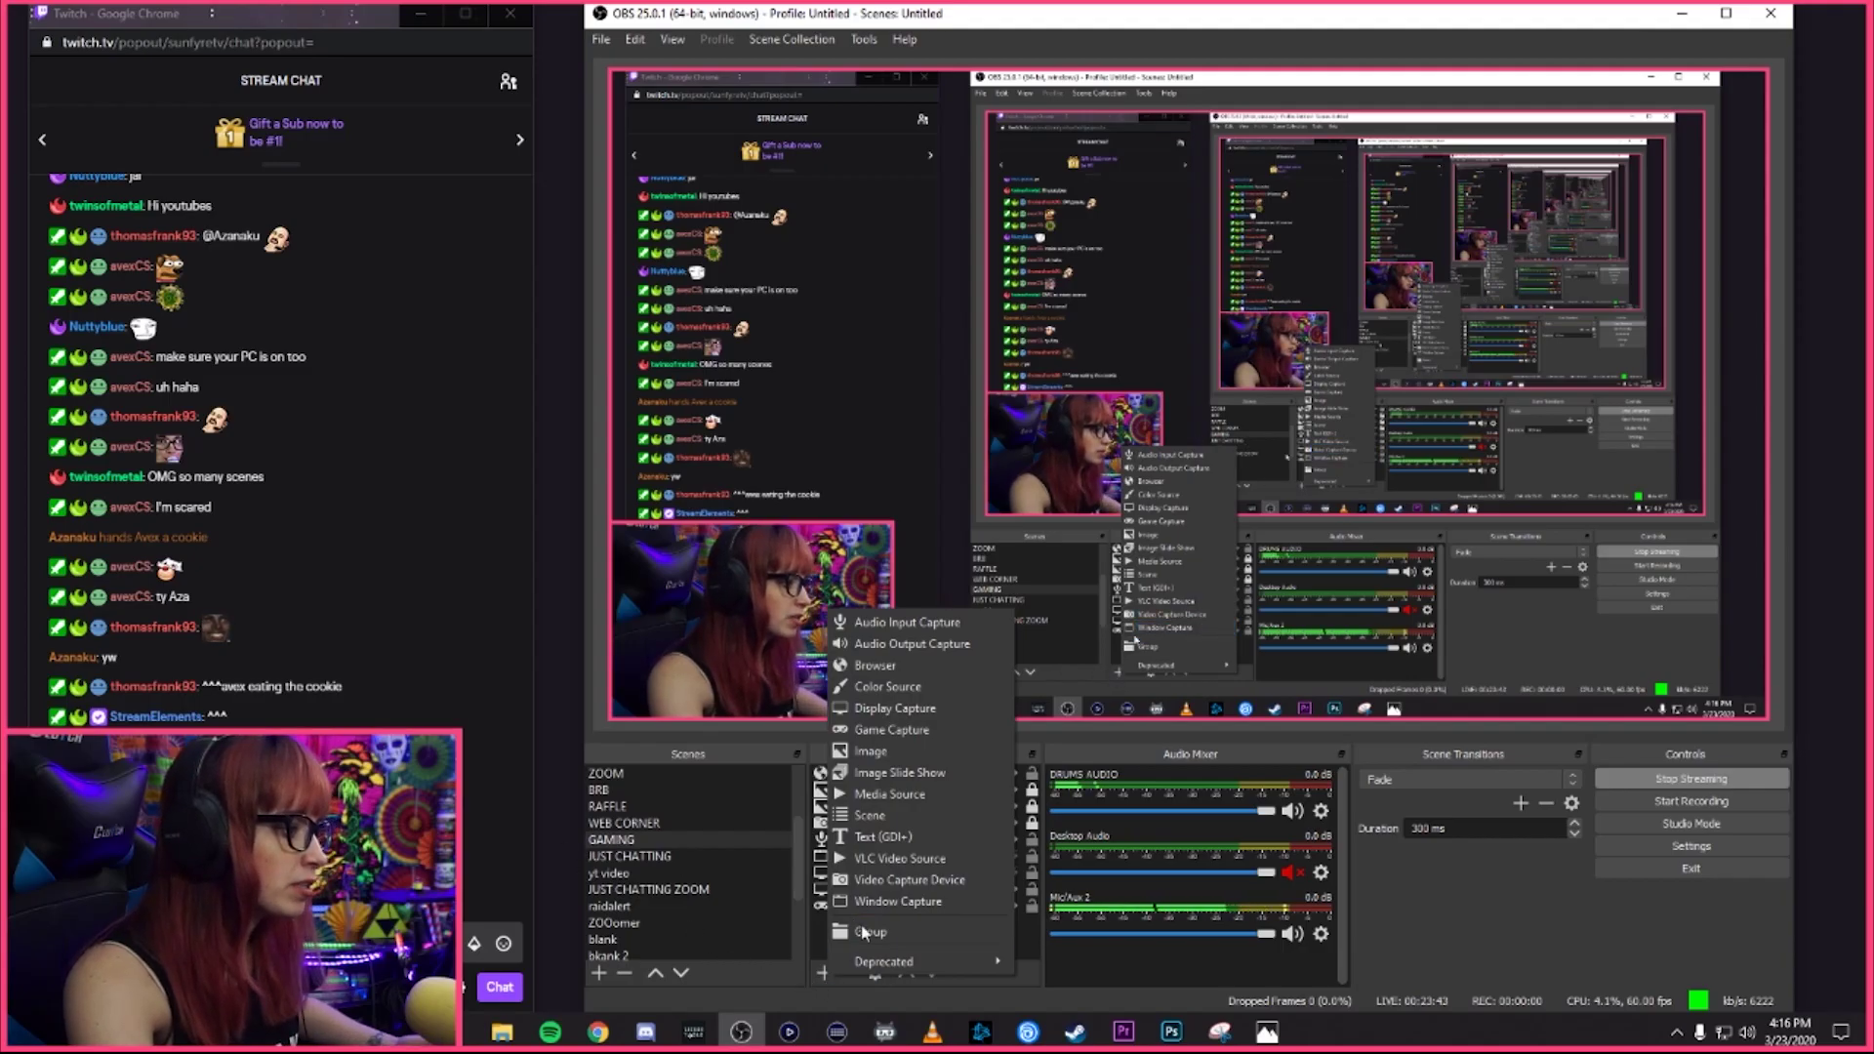
click(668, 903)
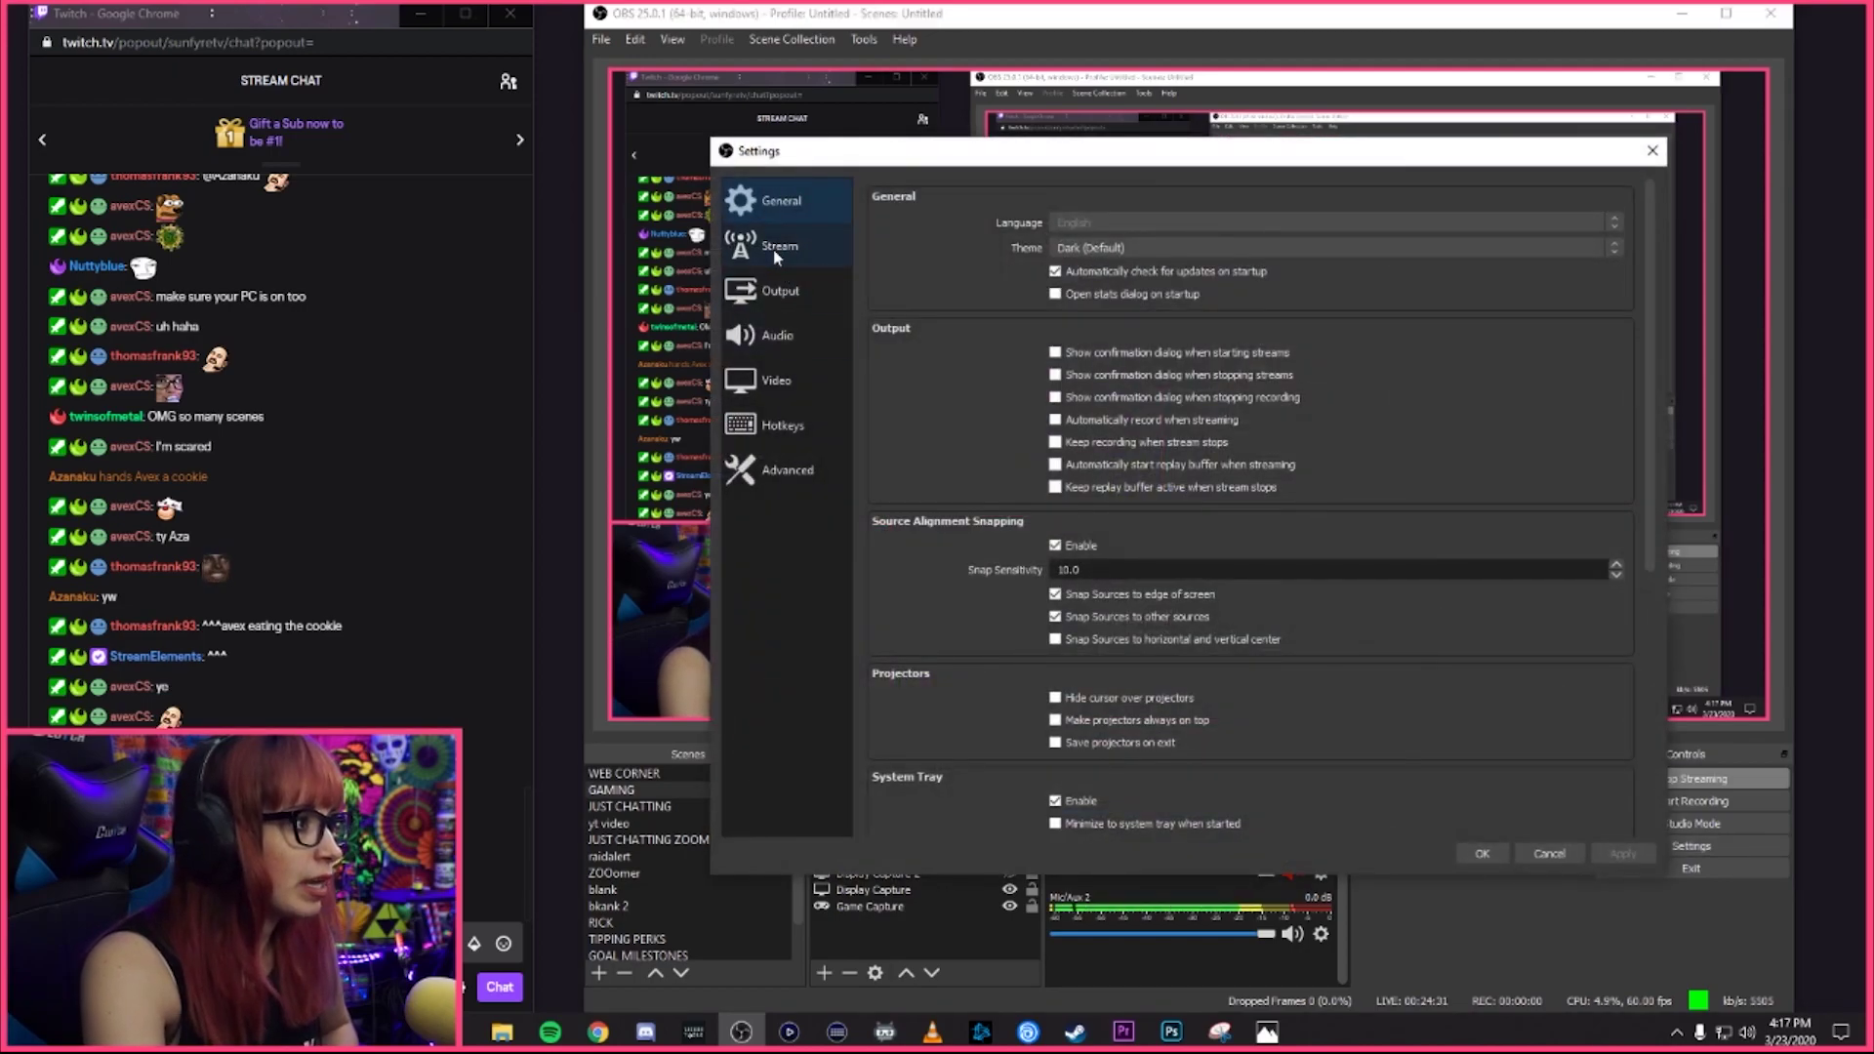
- Check the Twitch service and stream key on the Stream page, then cancel Settings
click(775, 253)
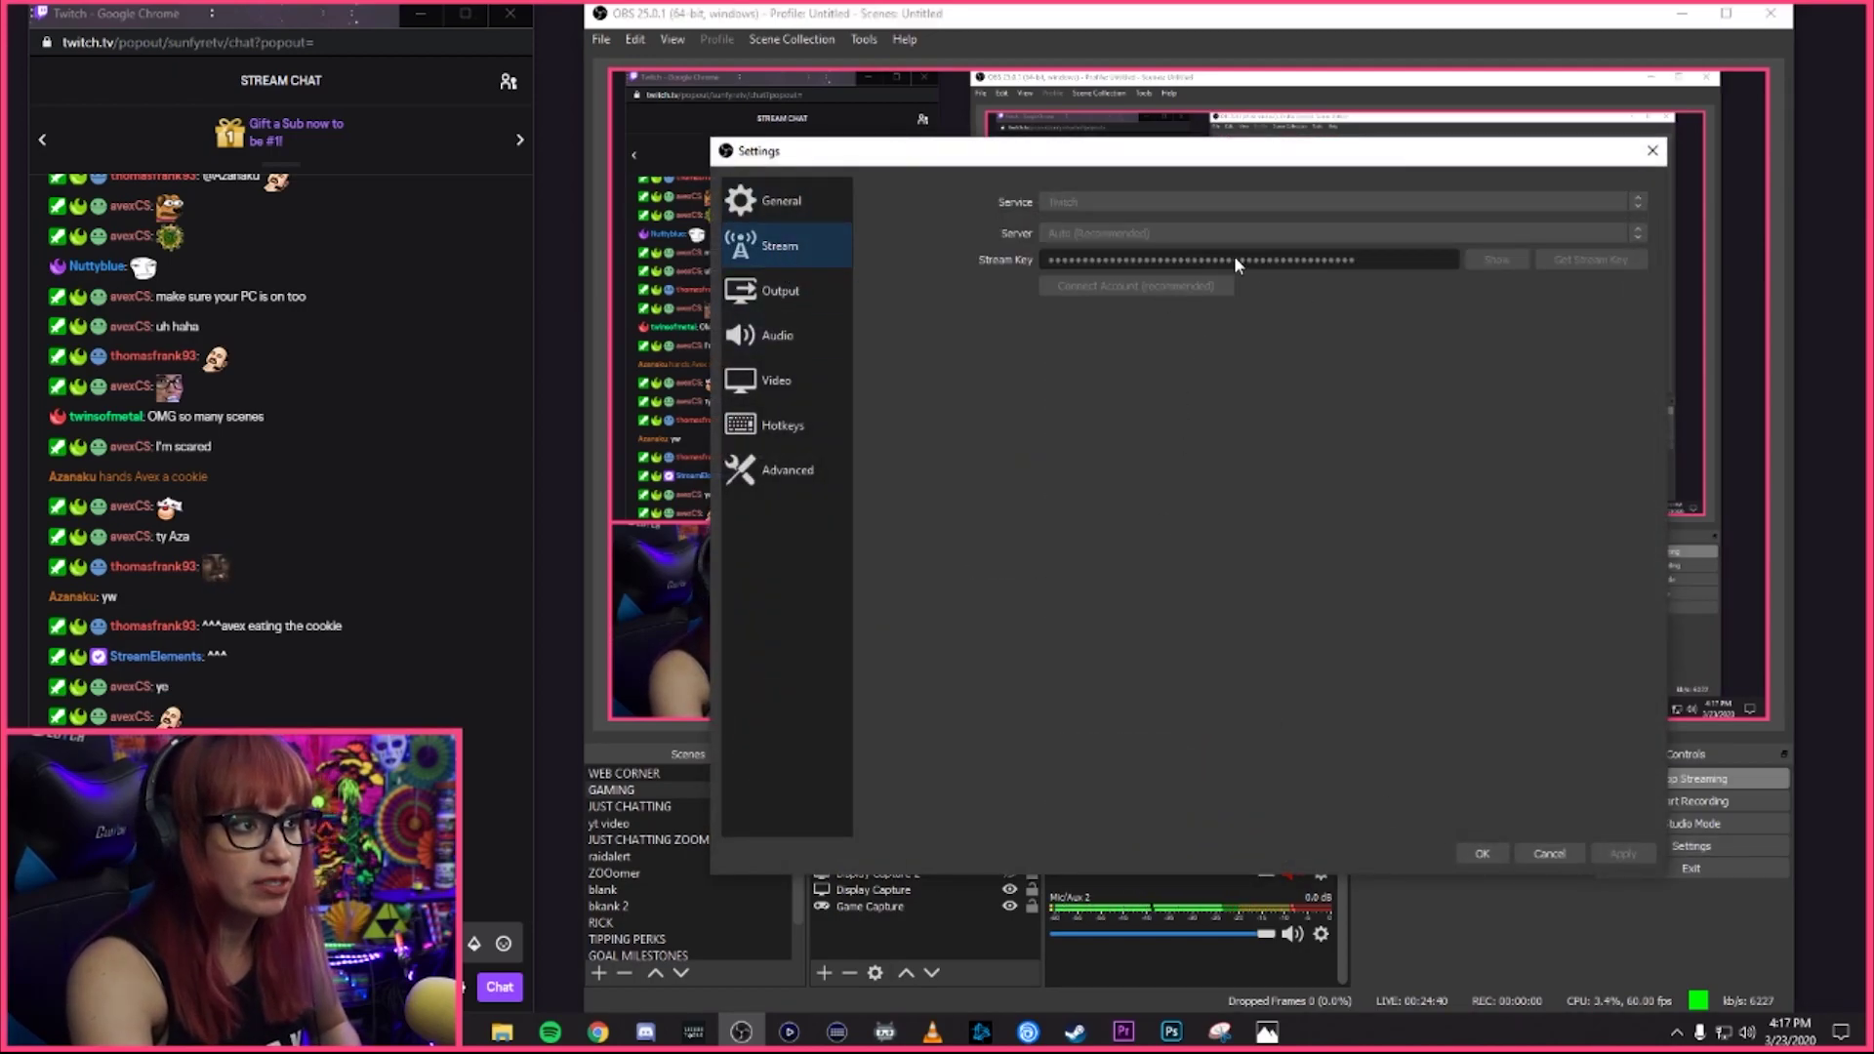
click(1552, 855)
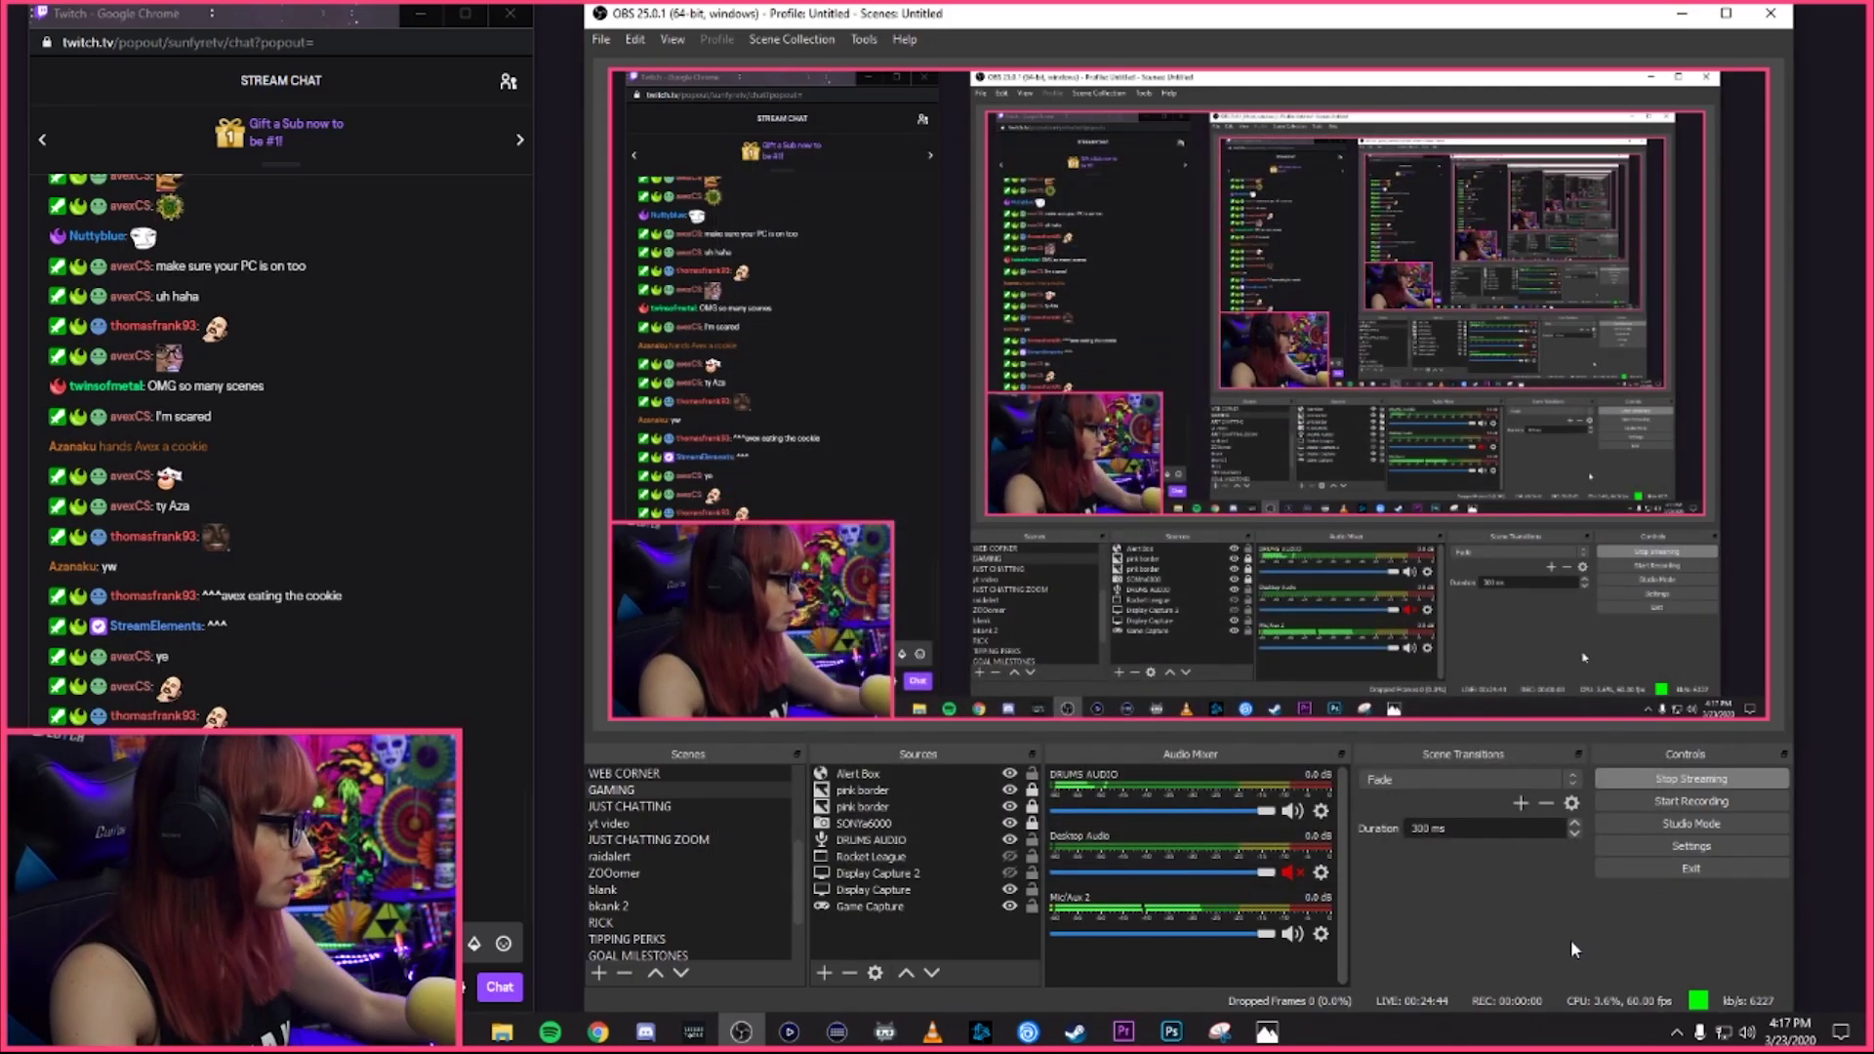